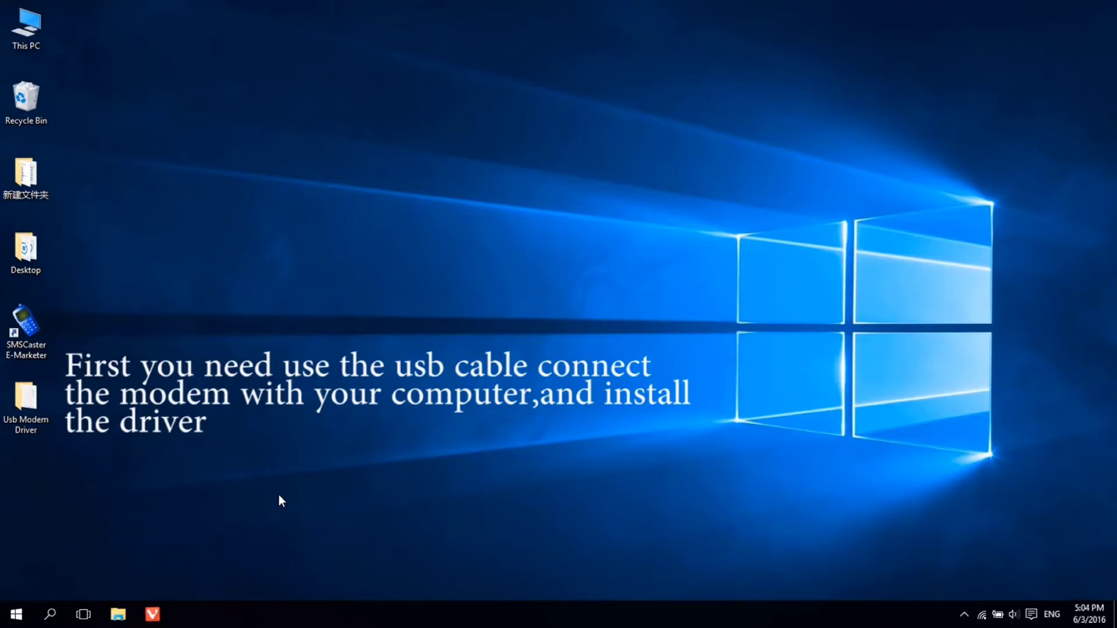
Launch SMSCaster and auto-detect the Quectel_M35 modems on COM4 through COM11
click(27, 326)
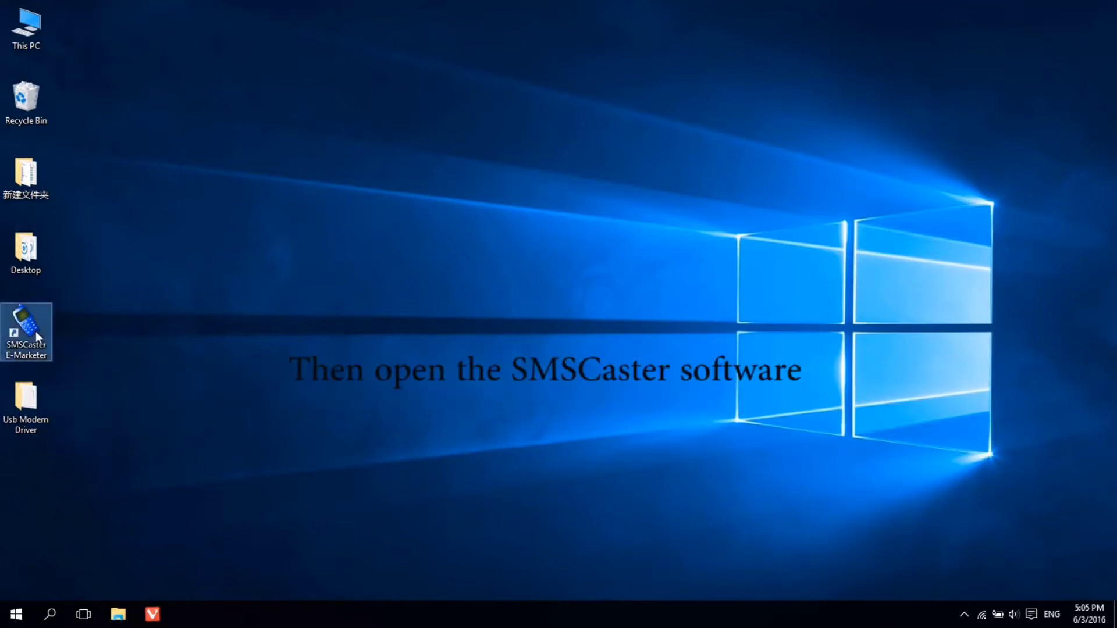
double_click(36, 332)
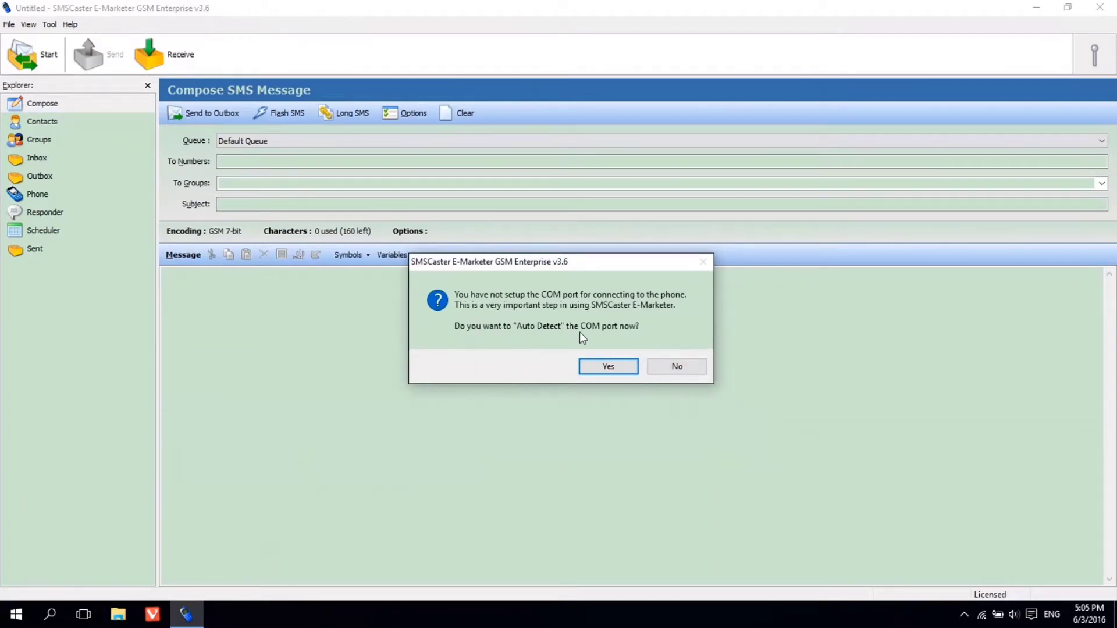
click(609, 366)
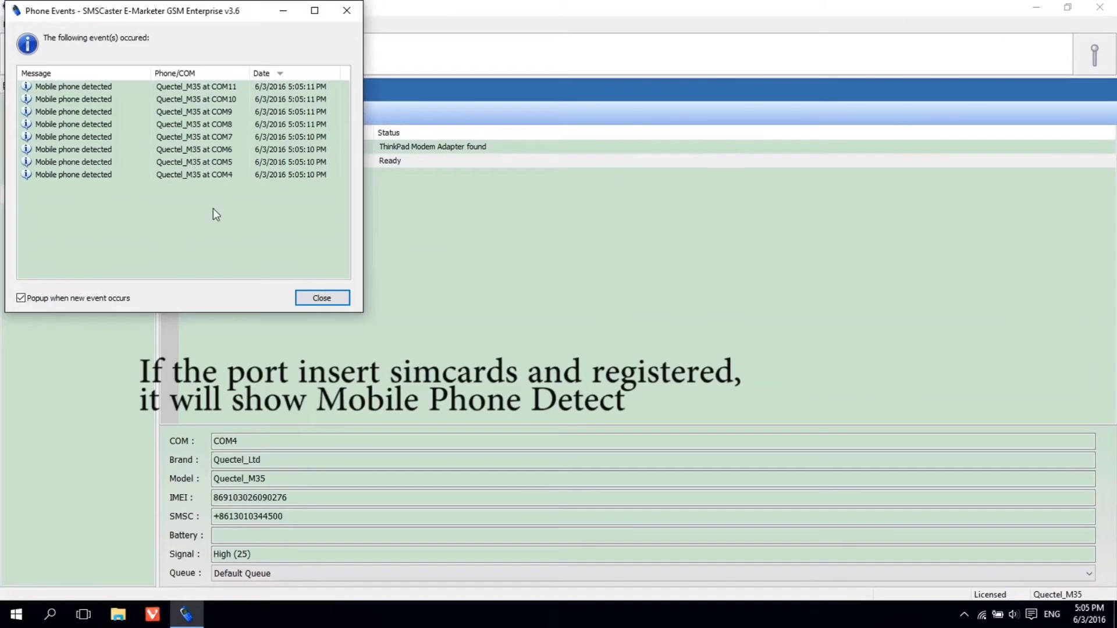
Dismiss Phone Events, enable ports COM4 through COM11 so all eight are Ready, and open Compose
click(312, 295)
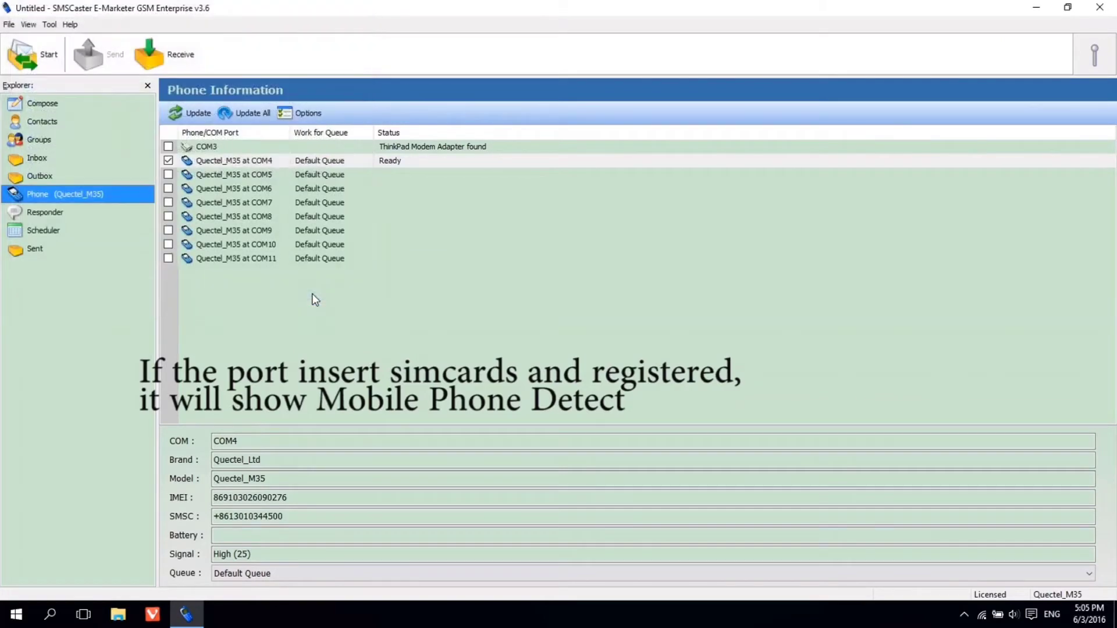
click(170, 160)
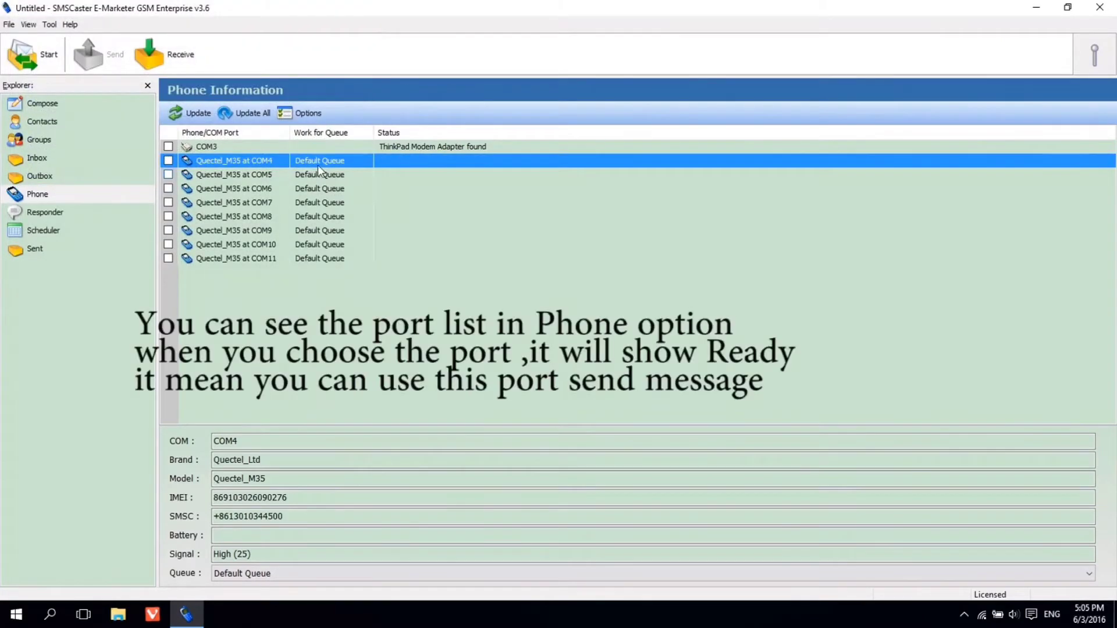
click(168, 161)
click(169, 174)
click(169, 189)
click(169, 202)
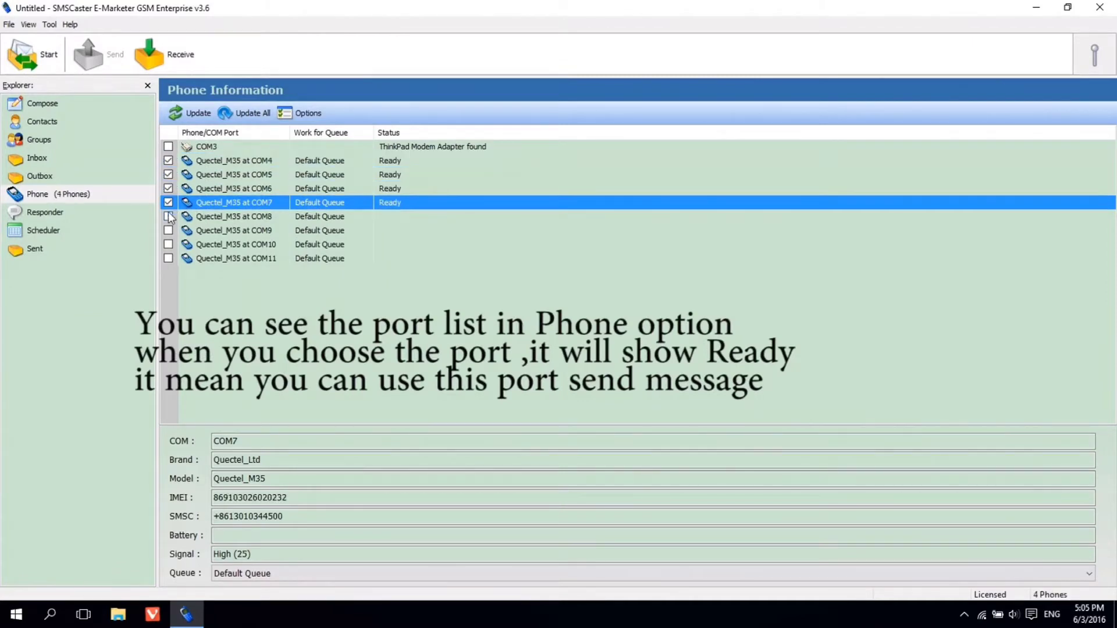
click(169, 217)
click(168, 230)
click(169, 245)
click(168, 258)
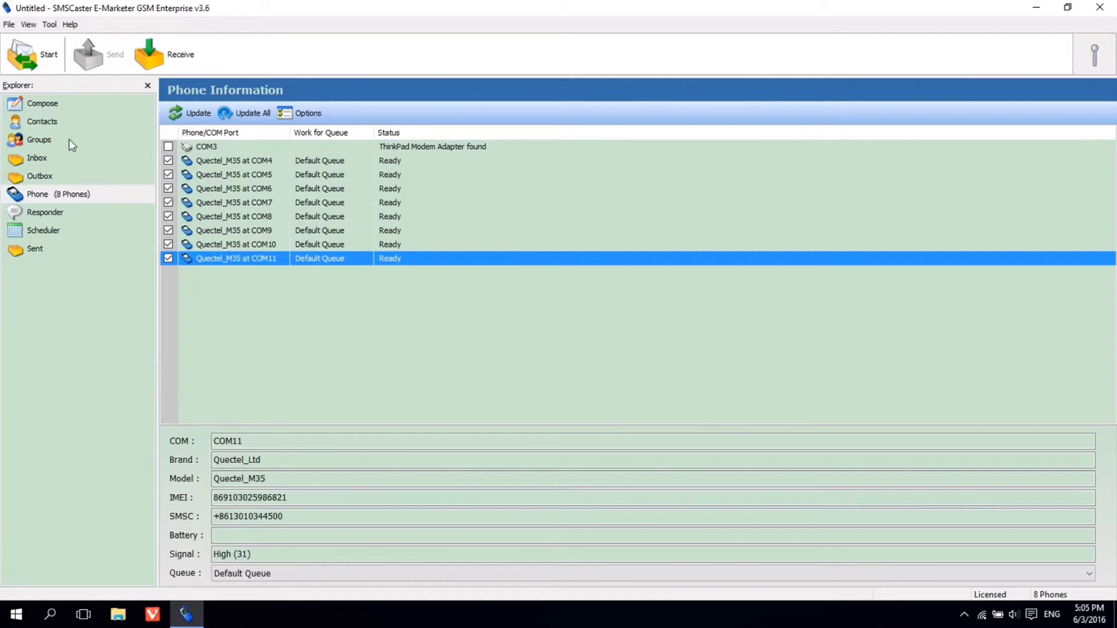
click(43, 105)
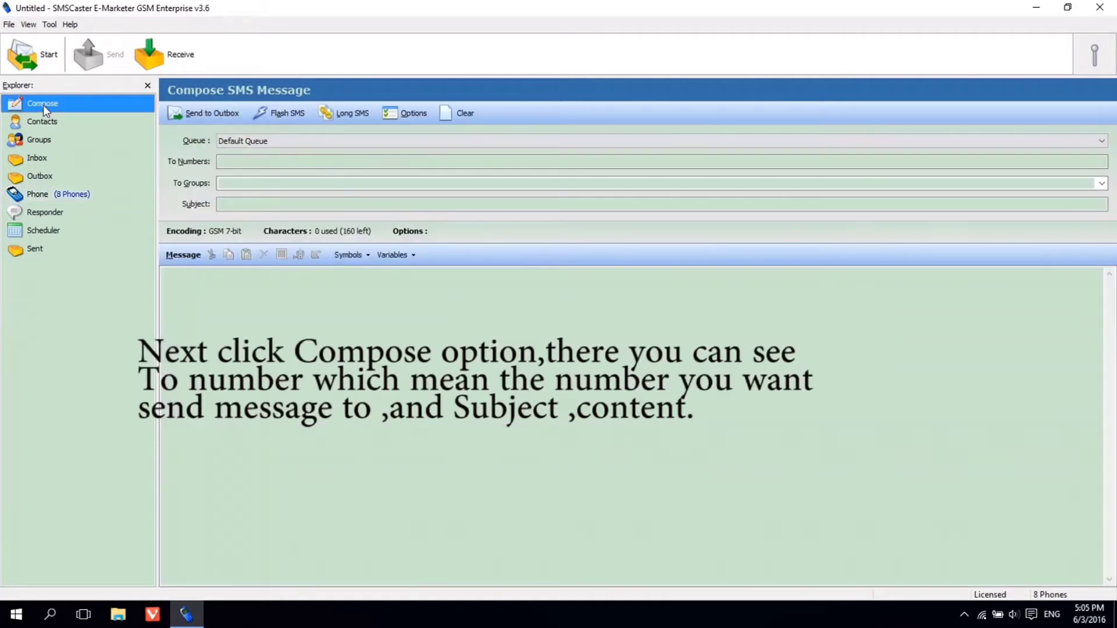
Draft an SMS to two recipient numbers with subject 'hello' and body 'how are you ?'
click(259, 160)
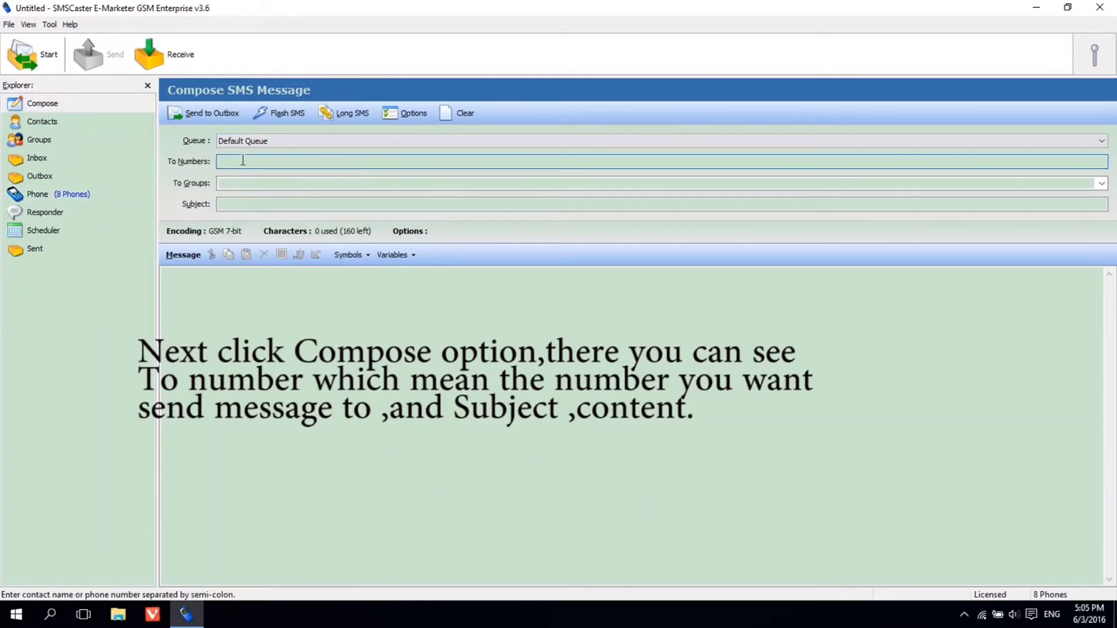
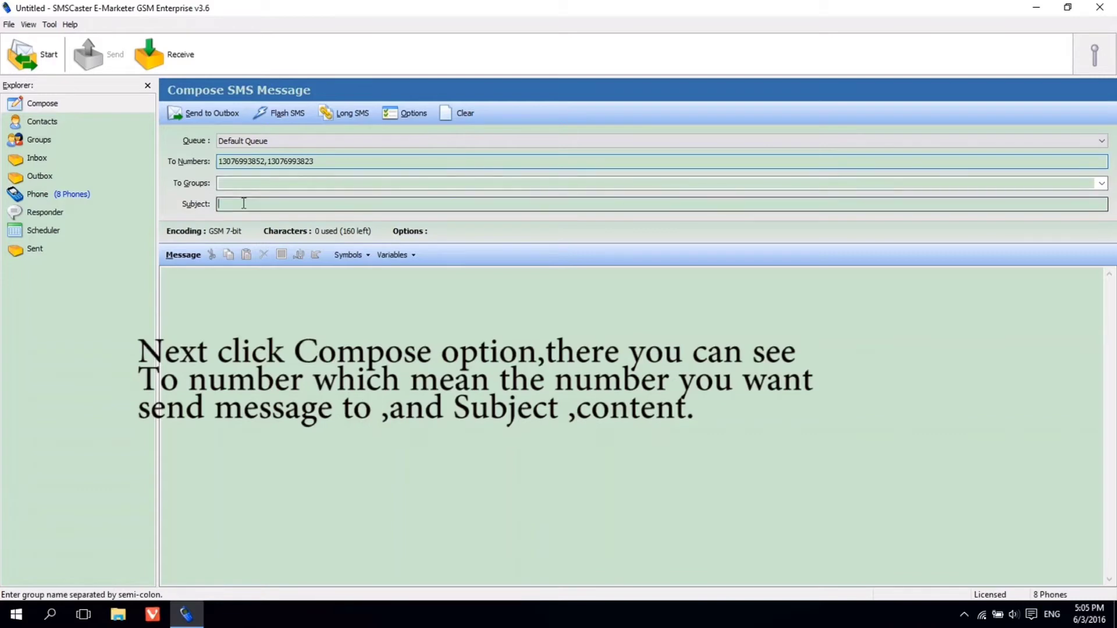
click(244, 204)
text(hello)
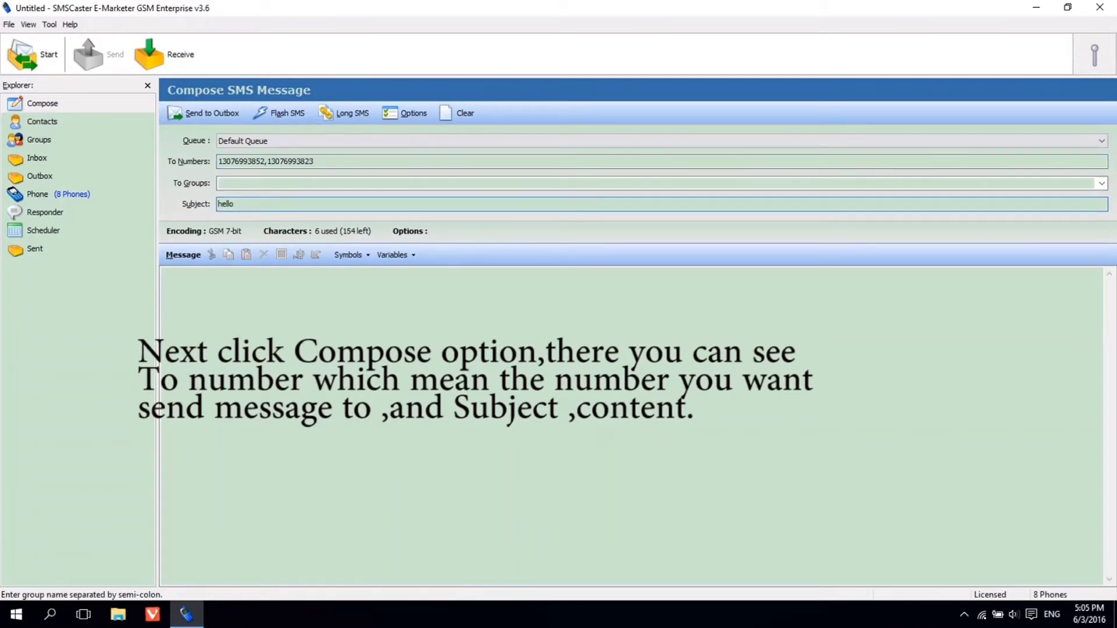
click(275, 284)
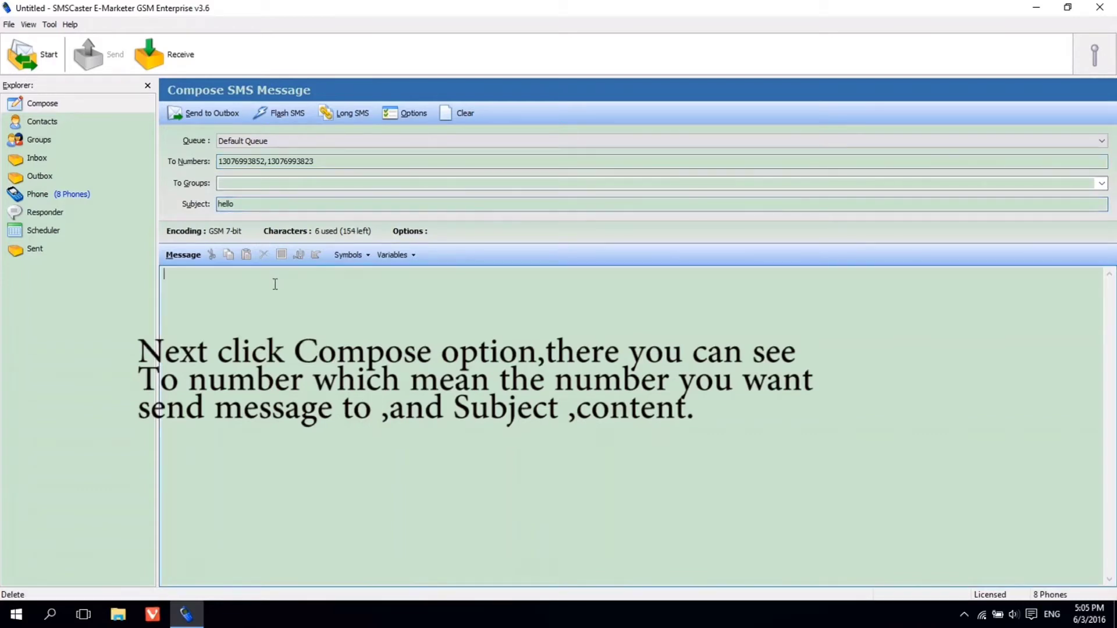
text(how are you ?)
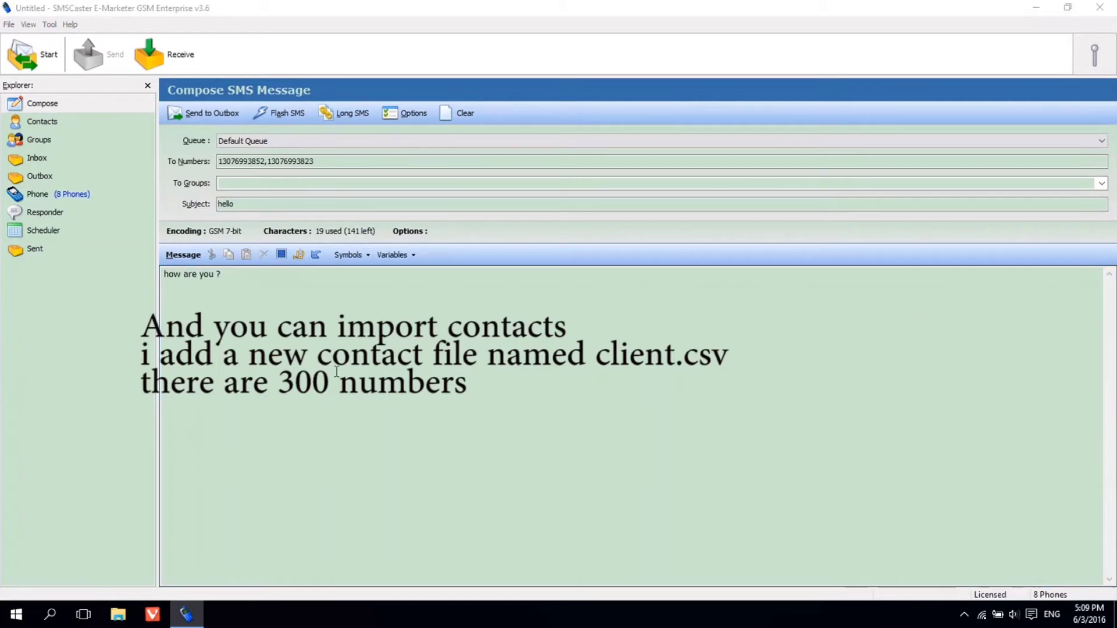
Open client.csv in Excel, widen column A and scroll down to the number in row 300
click(1036, 7)
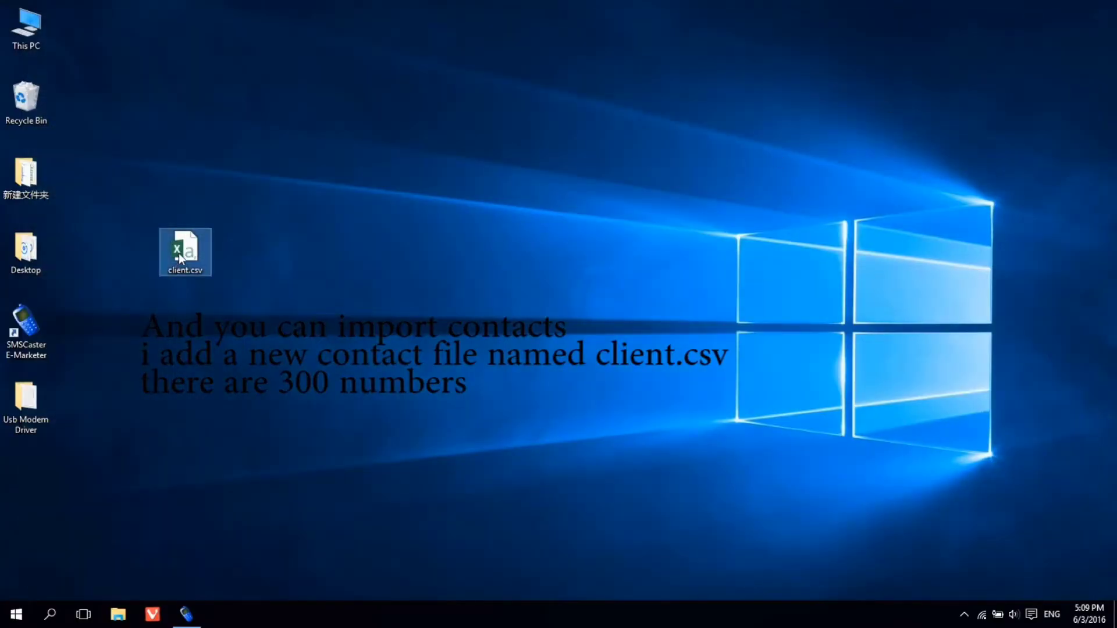
double_click(186, 255)
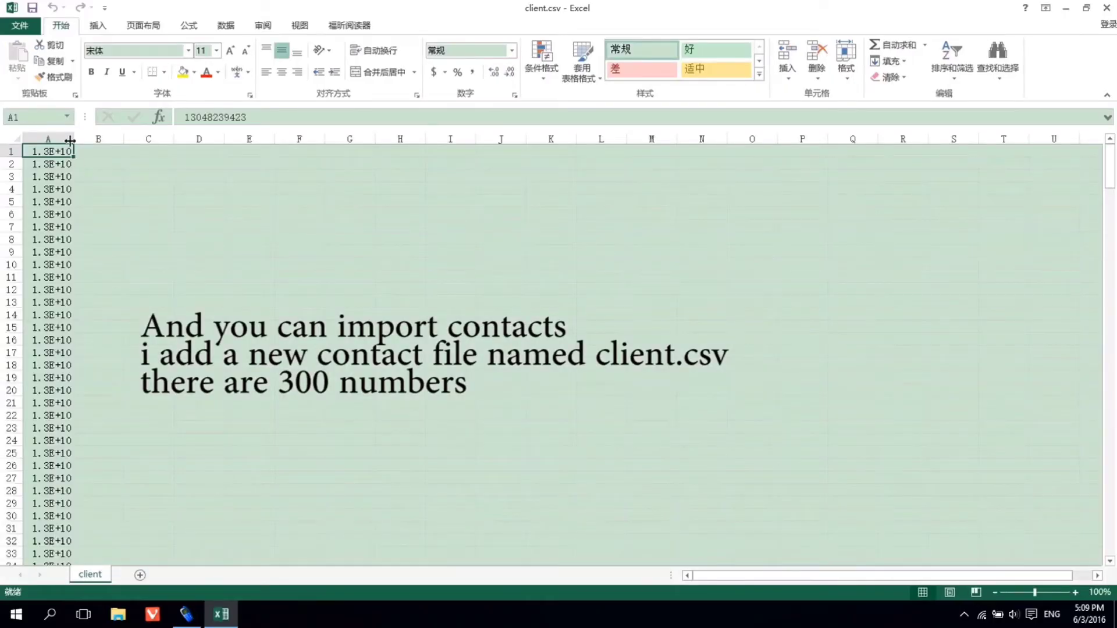
drag(70, 140, 126, 140)
scroll(105, 214, down, 20)
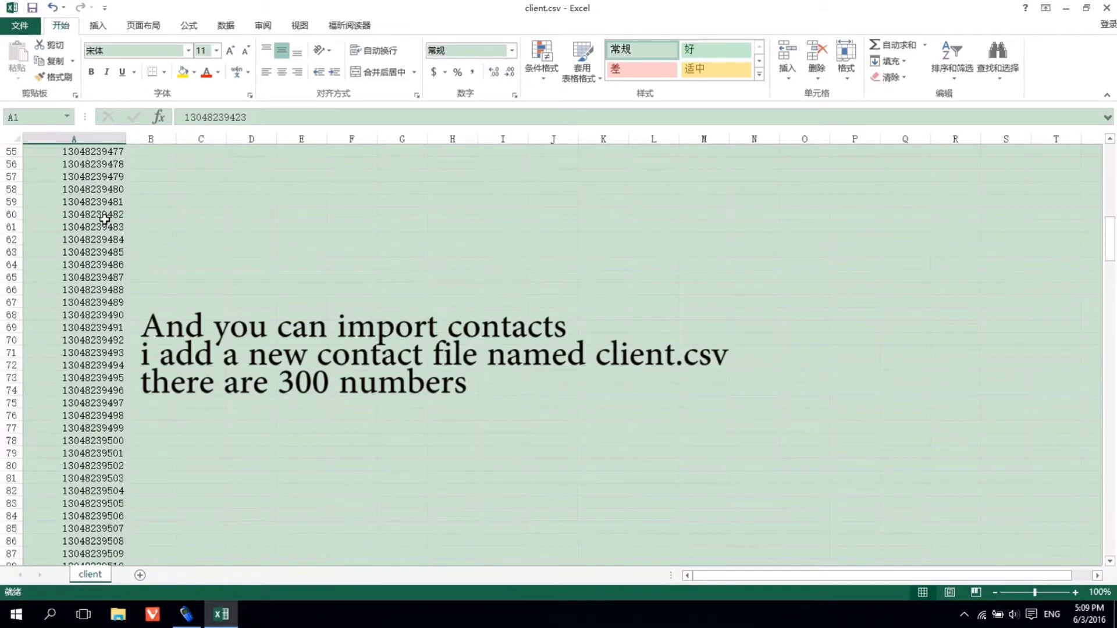
scroll(105, 218, down, 20)
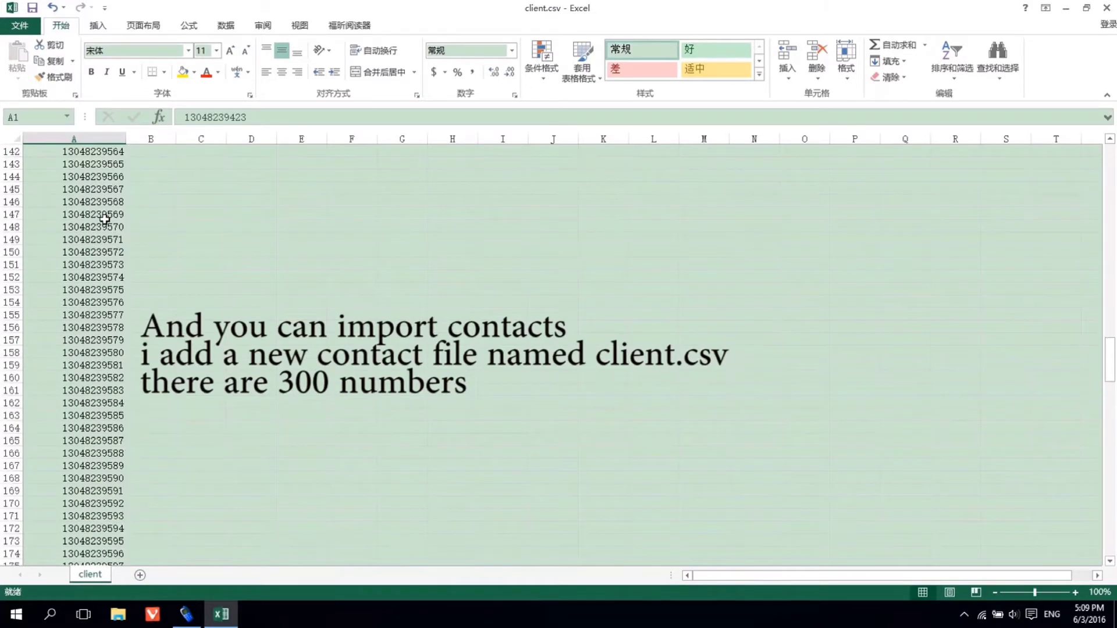
scroll(105, 218, down, 20)
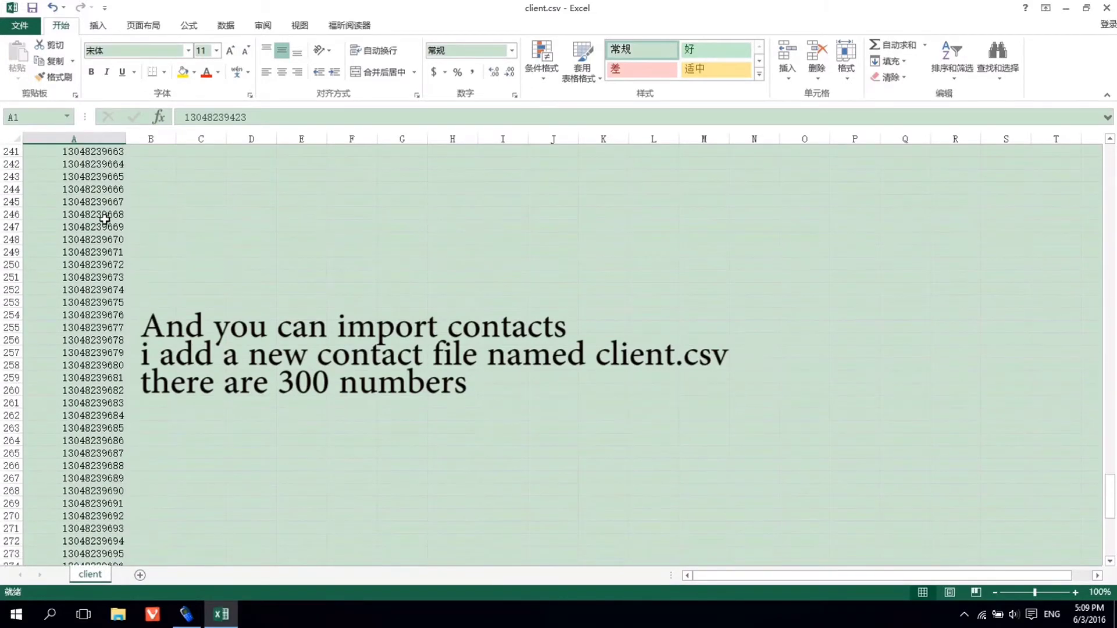
click(88, 441)
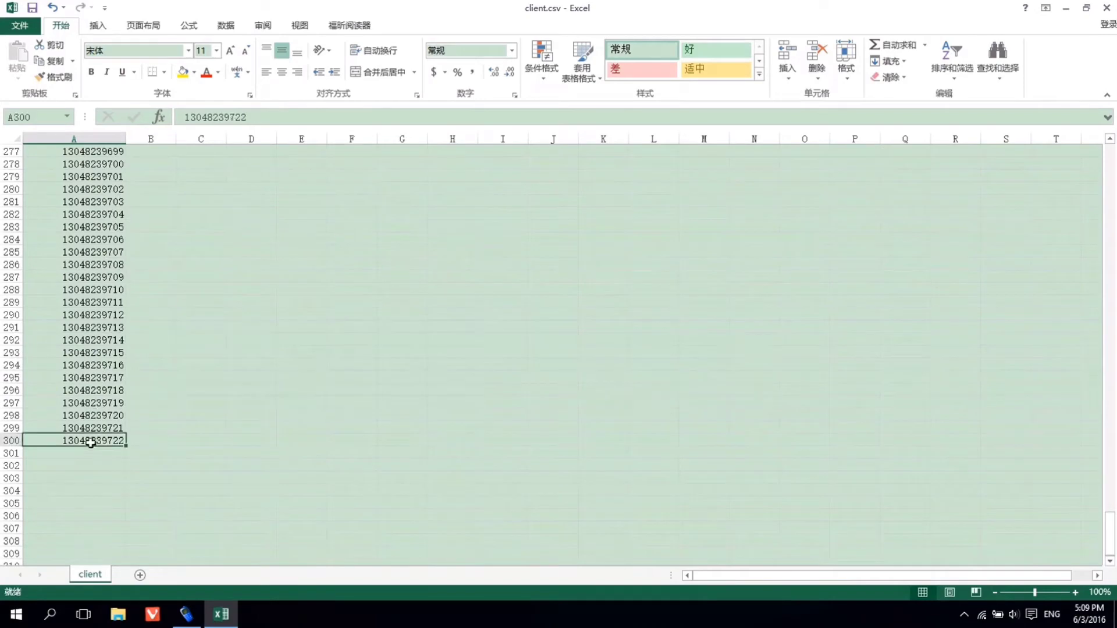
Close client.csv without saving and return to the SMSCaster window
click(1107, 7)
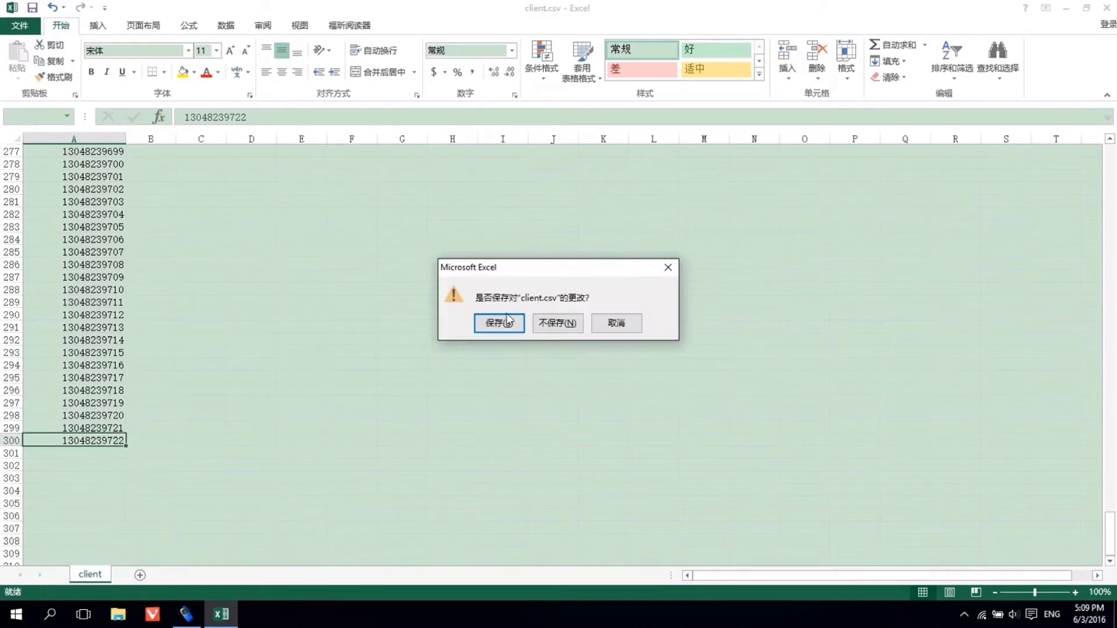
click(547, 327)
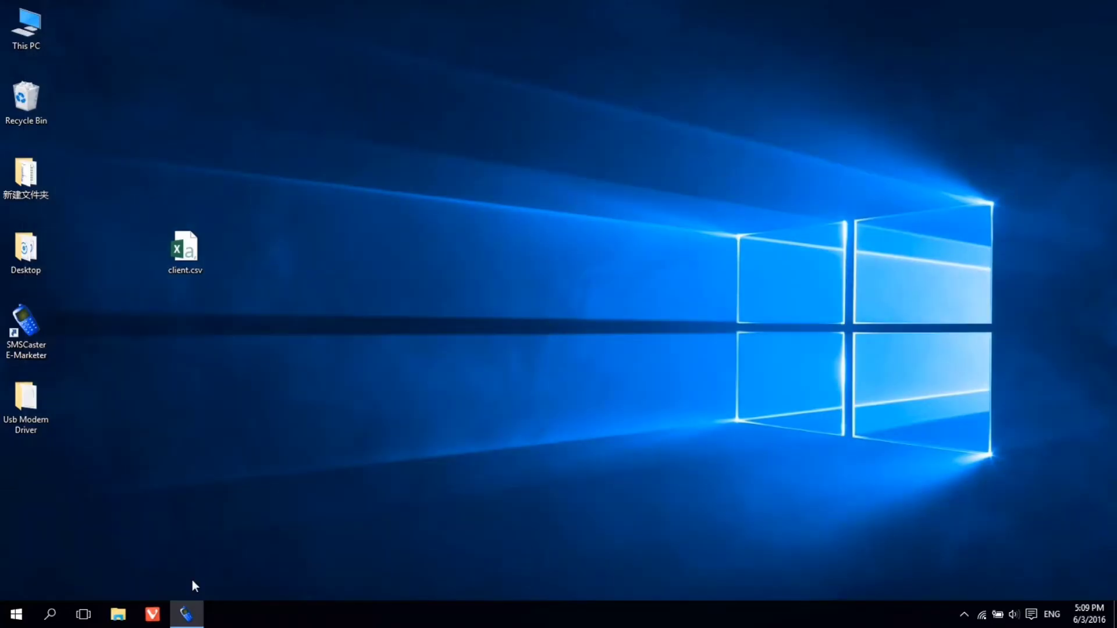
click(187, 614)
Start a contact import from a file and choose client.csv as the source
click(9, 25)
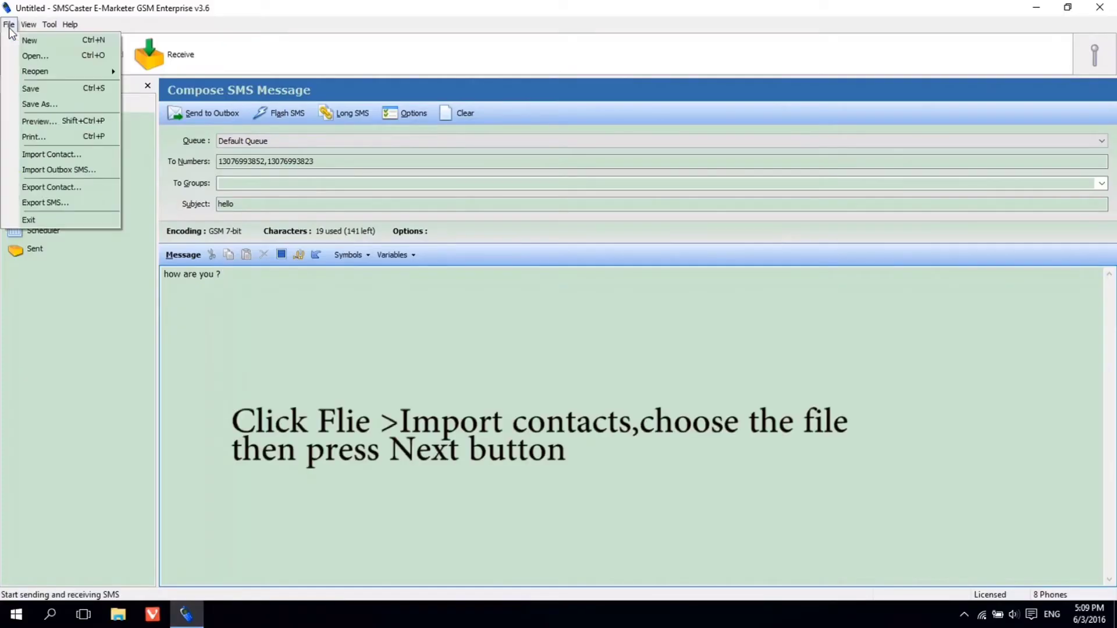
click(60, 159)
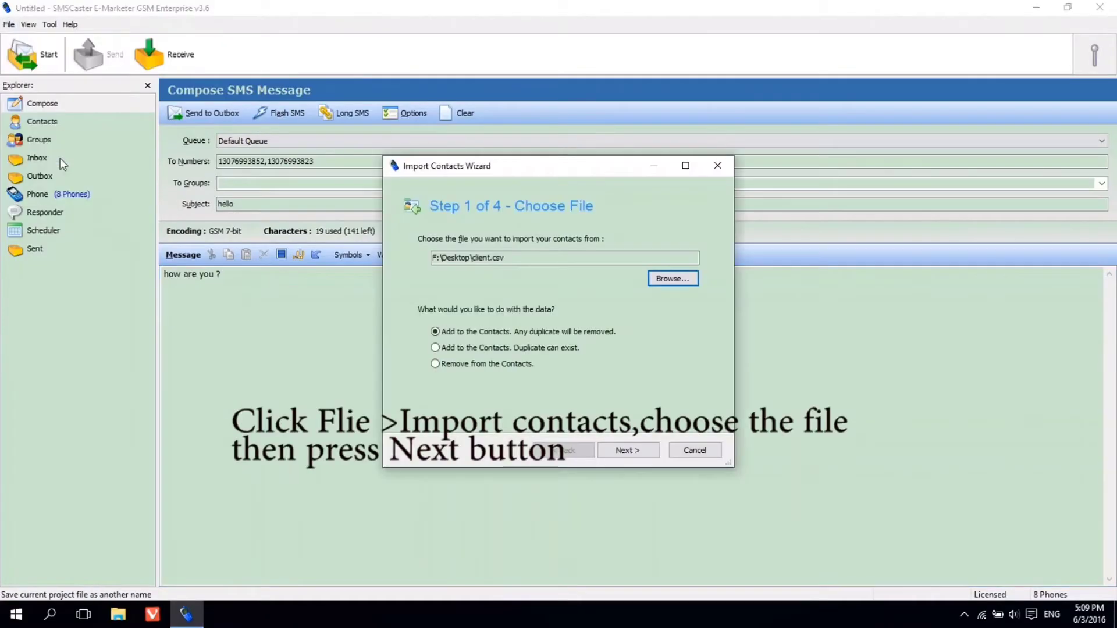
click(673, 279)
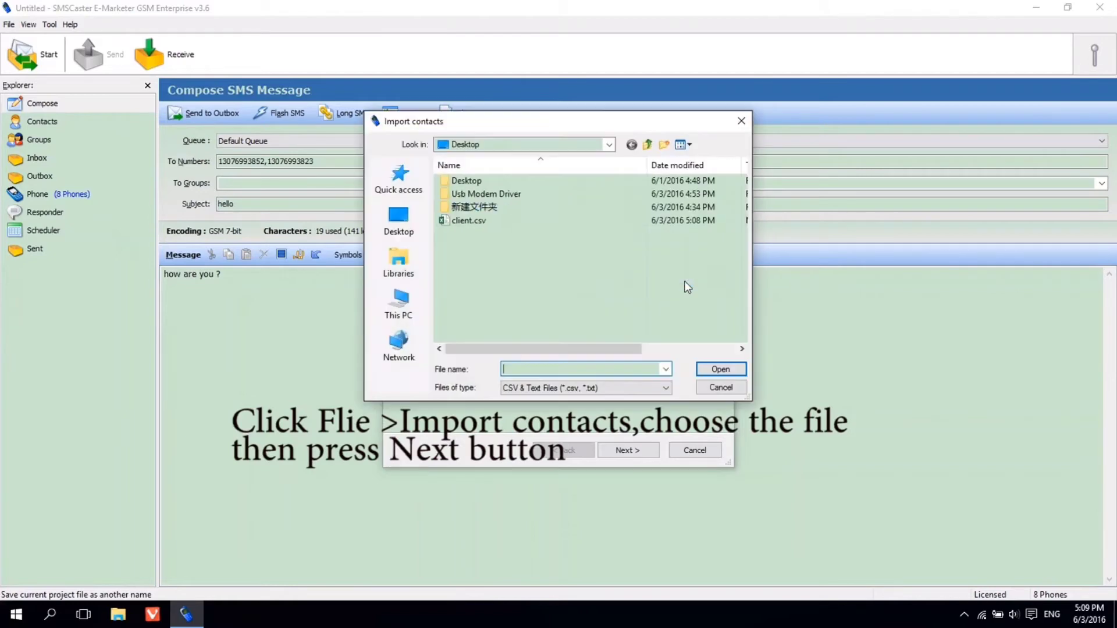
click(470, 223)
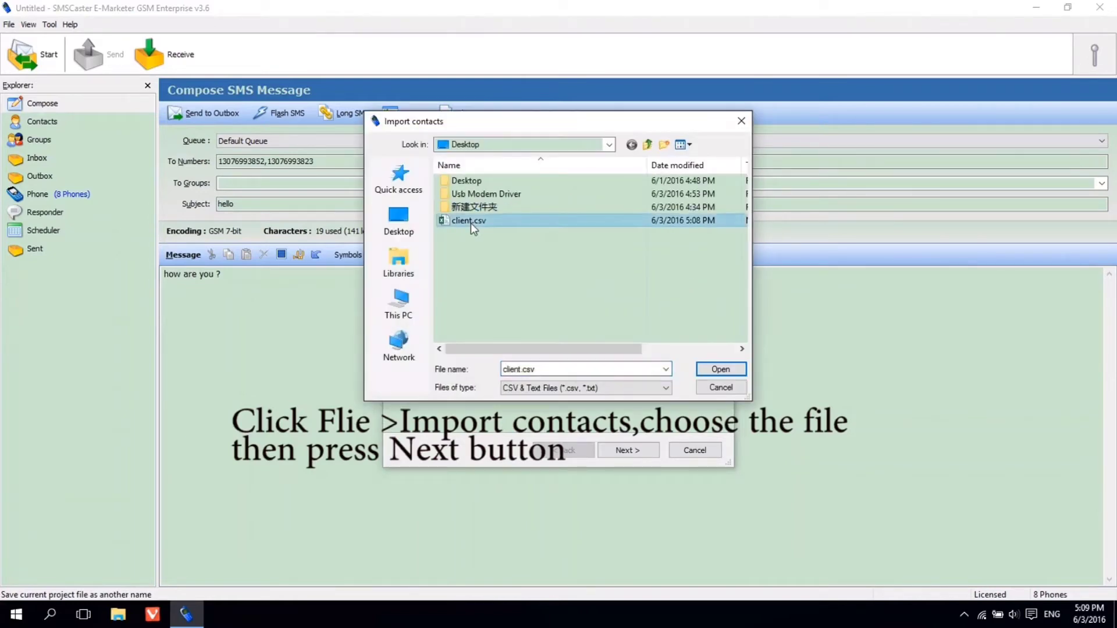
key(Return)
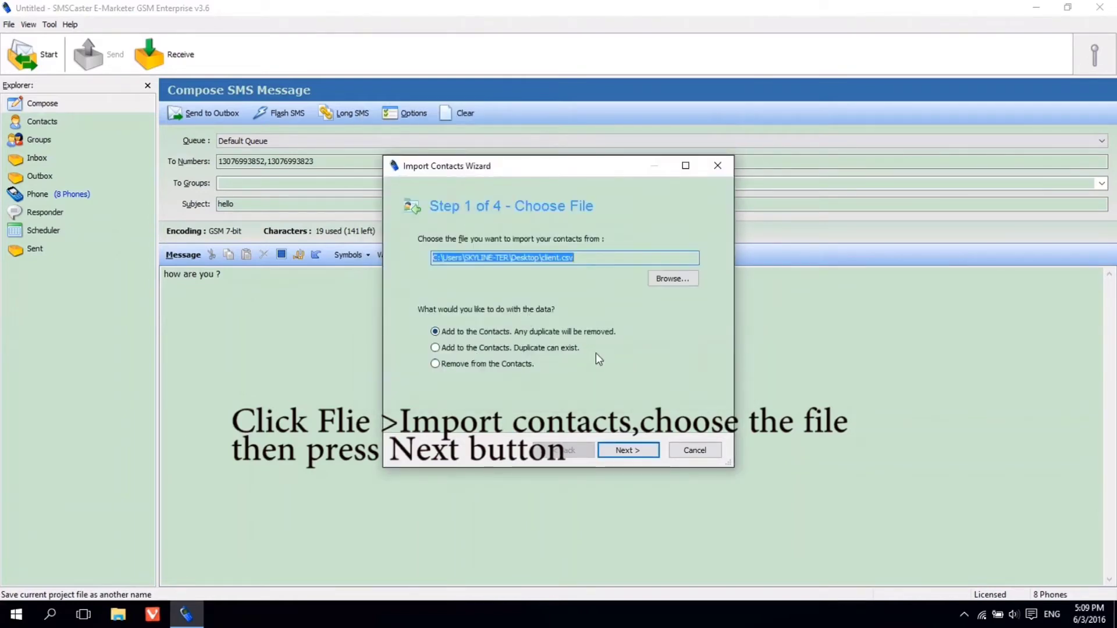
Step through the import wizard to bring in all 300 contacts, then browse the Contacts list
click(623, 454)
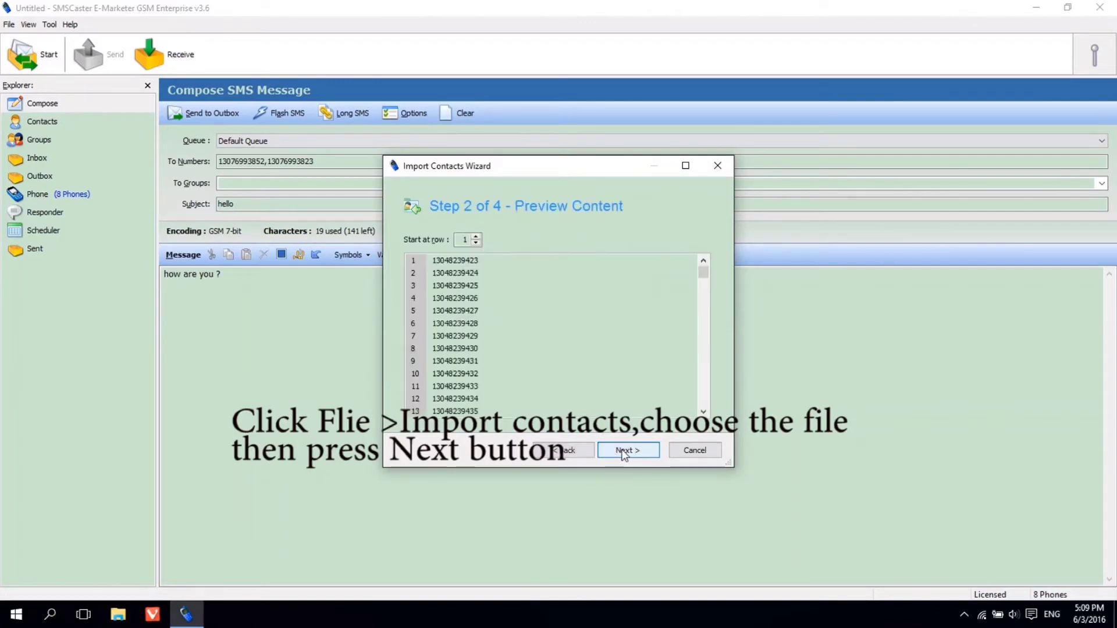
click(624, 452)
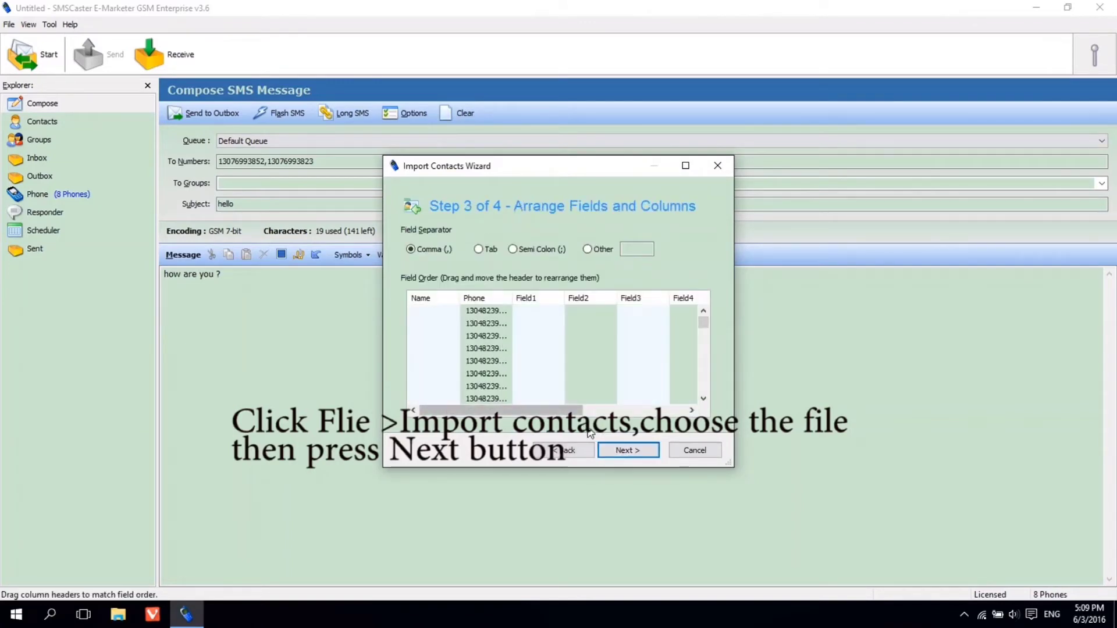
click(628, 450)
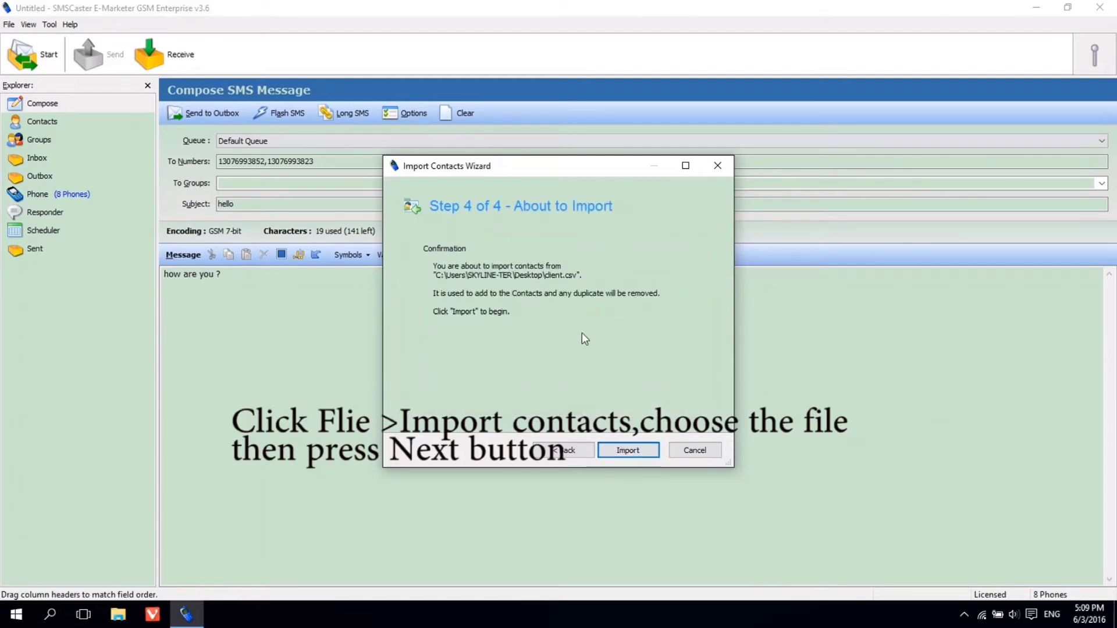
click(627, 451)
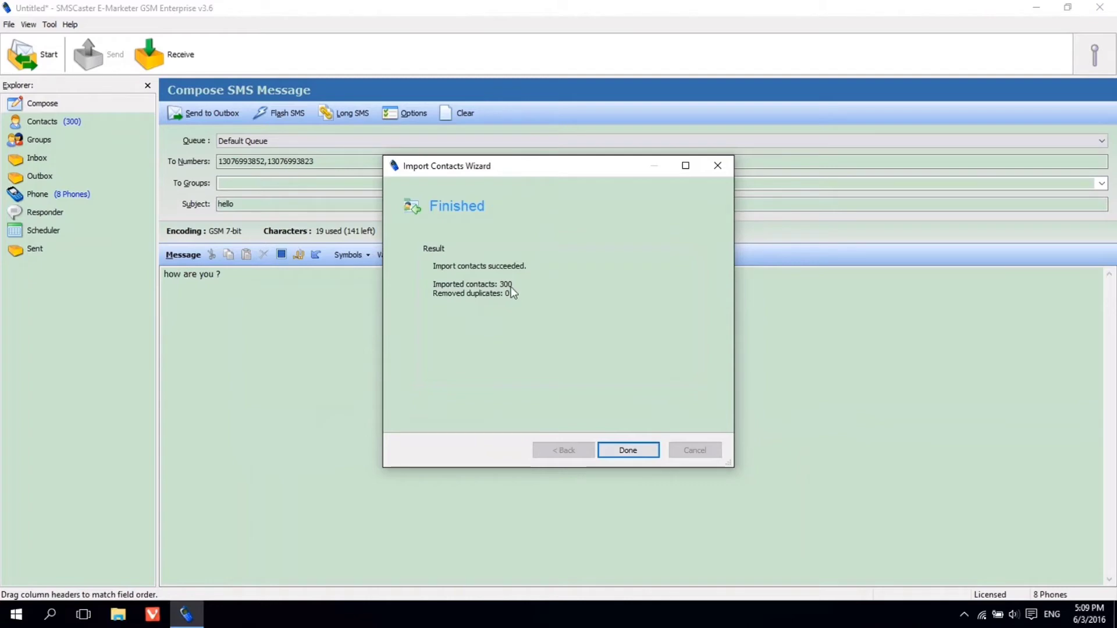
click(629, 449)
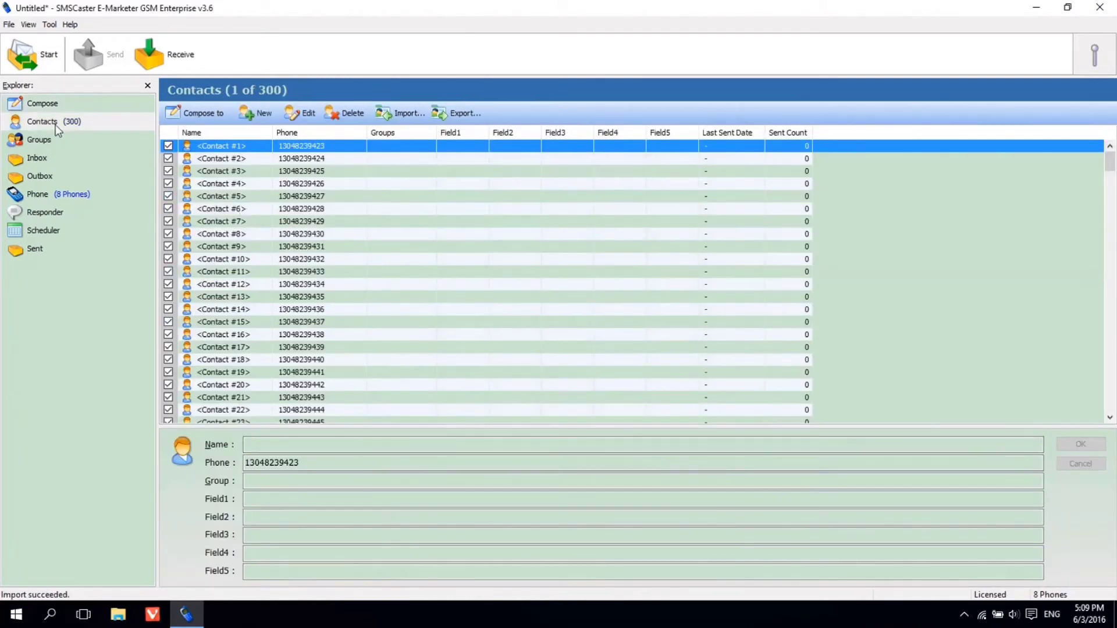
click(336, 172)
scroll(335, 169, down, 20)
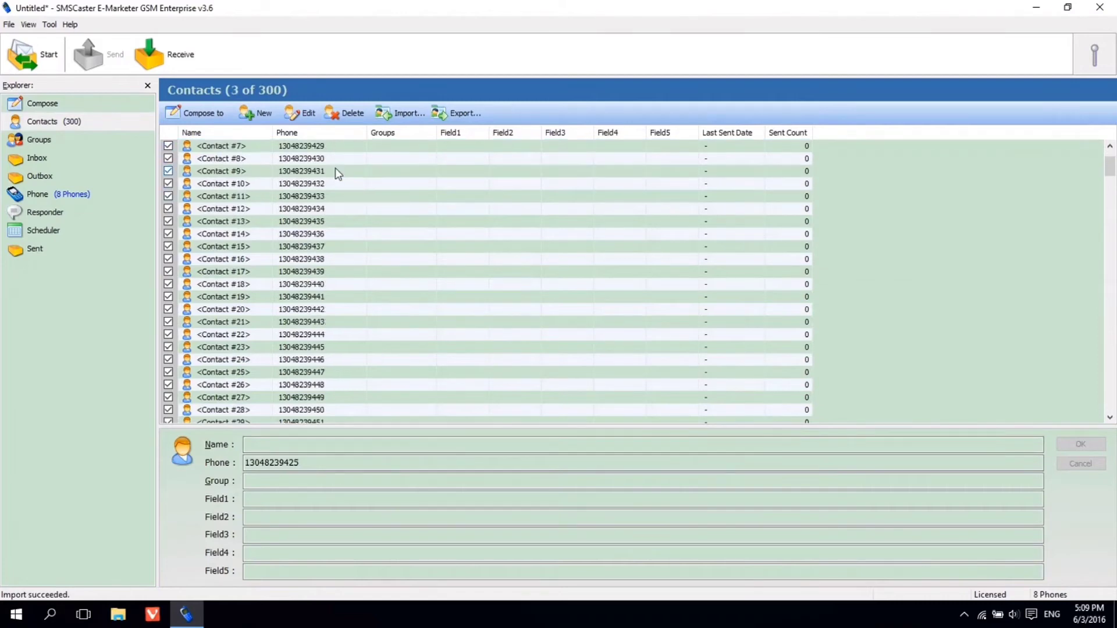
scroll(336, 170, down, 10)
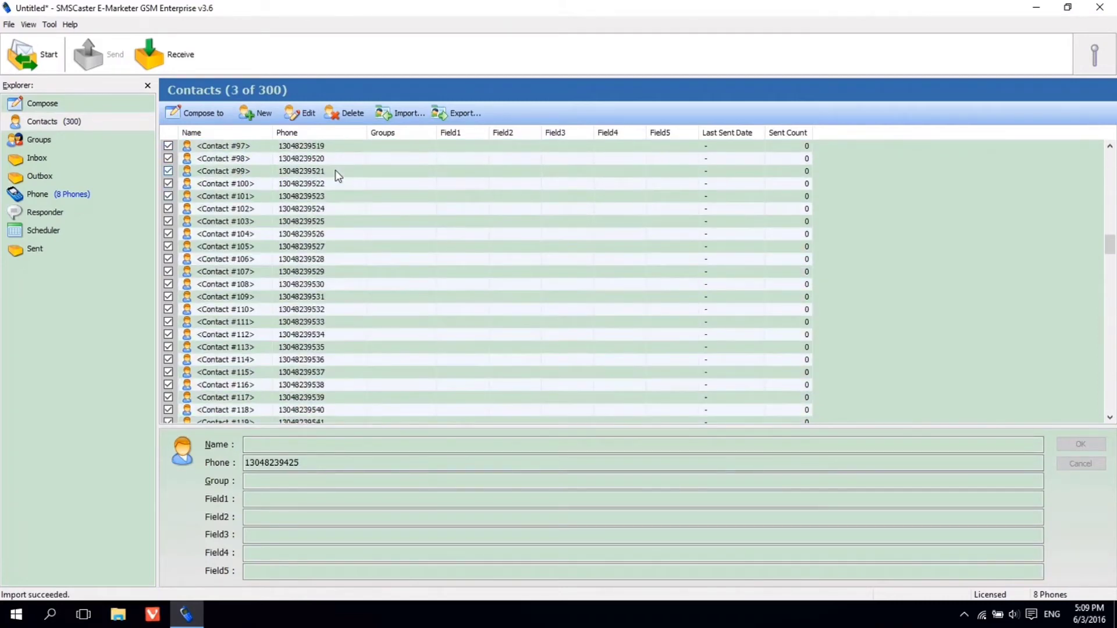
In Compose, set the recipient group to All Contacts
click(37, 103)
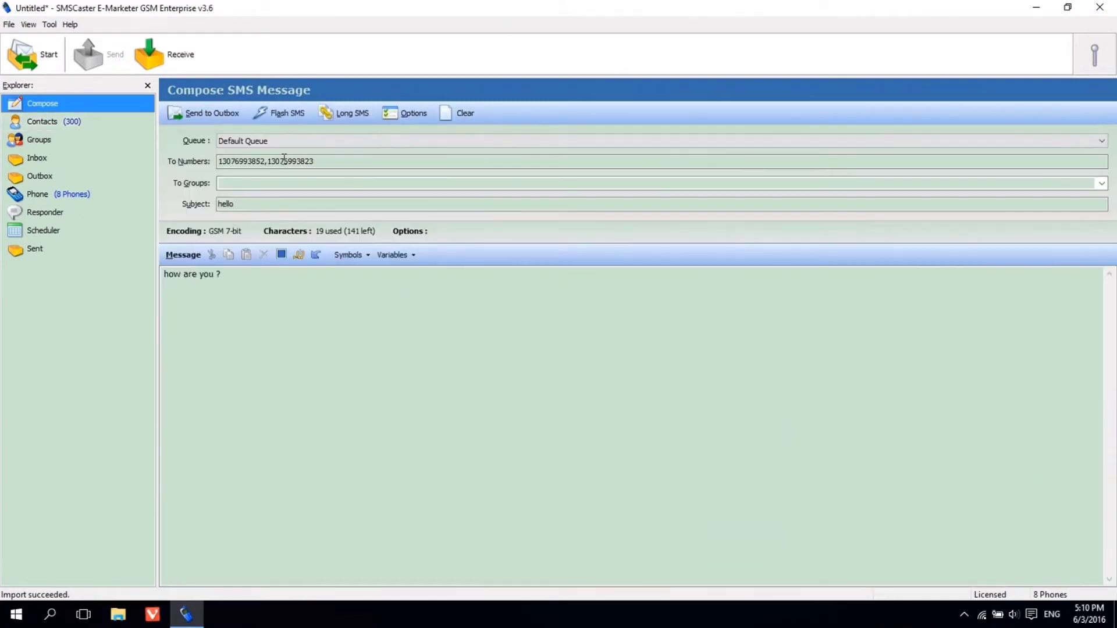
click(344, 181)
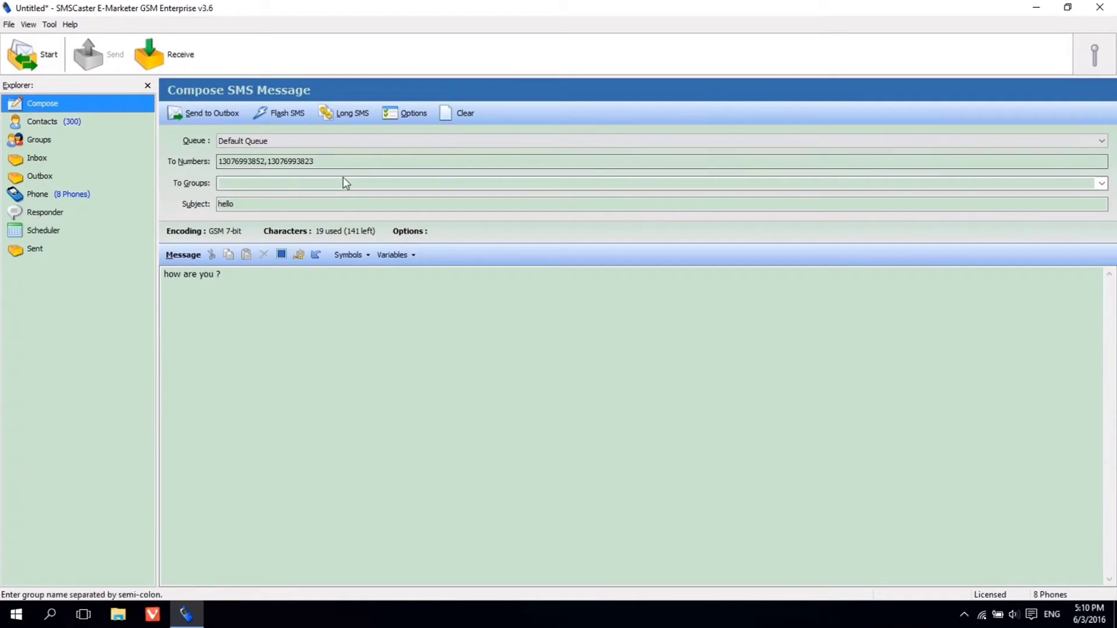
click(1100, 184)
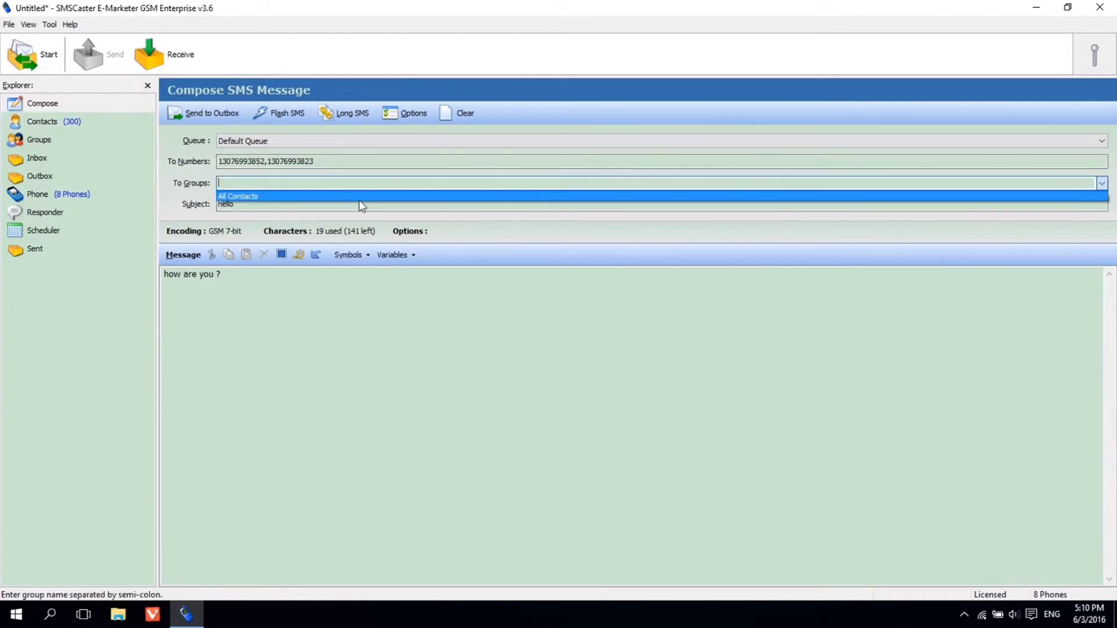
click(325, 195)
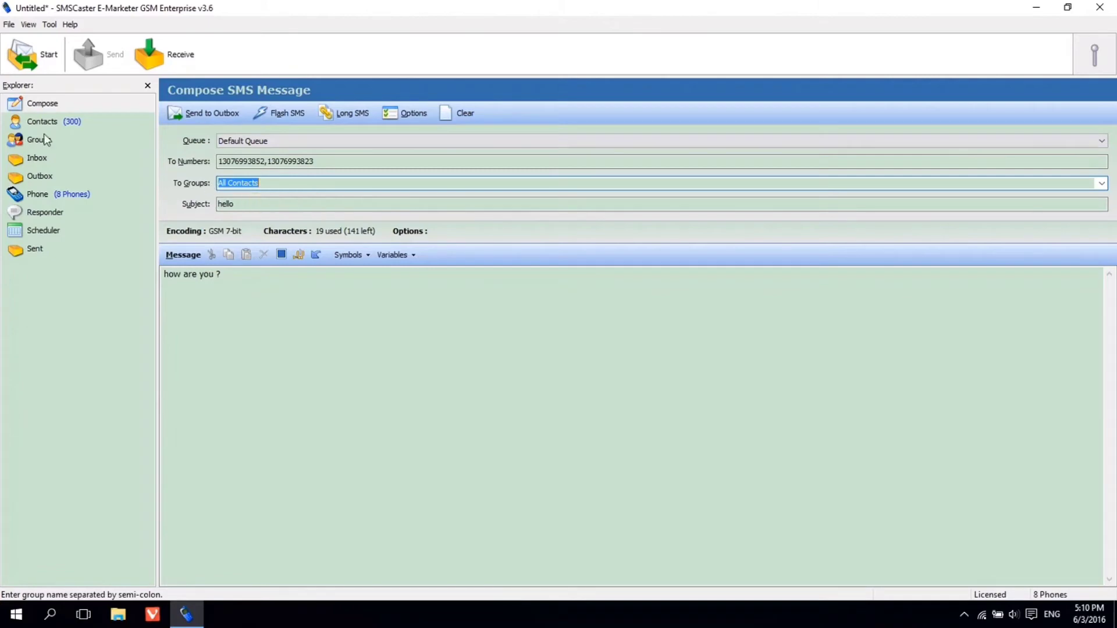
Create Group1 containing the 13 numbers ending 423 through 435
click(44, 137)
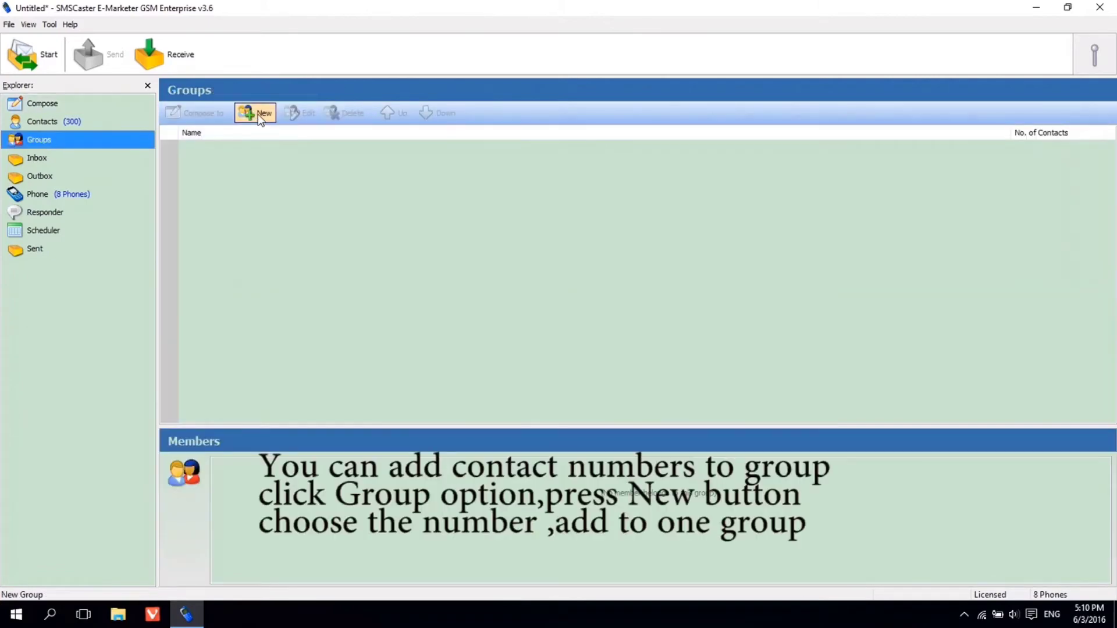
click(258, 114)
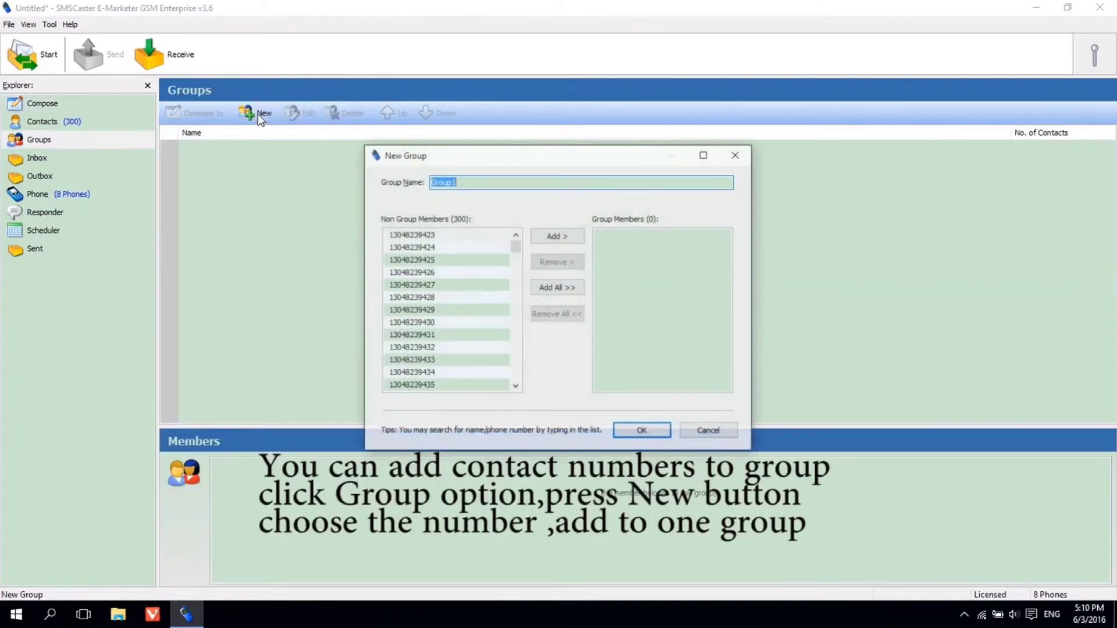
click(472, 234)
drag(437, 296, 414, 391)
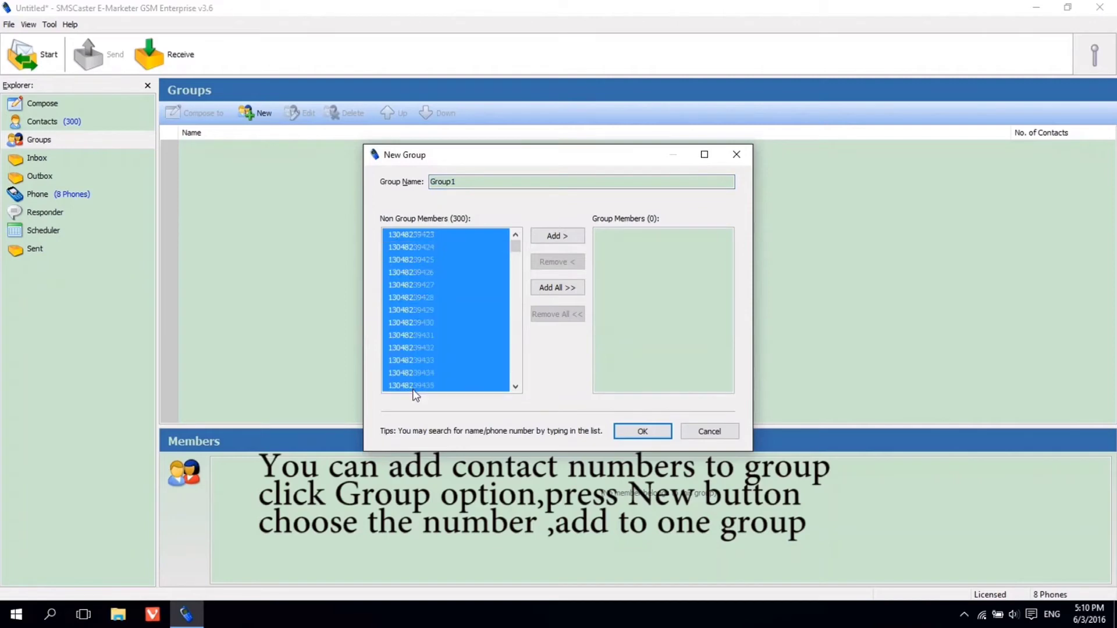
click(554, 236)
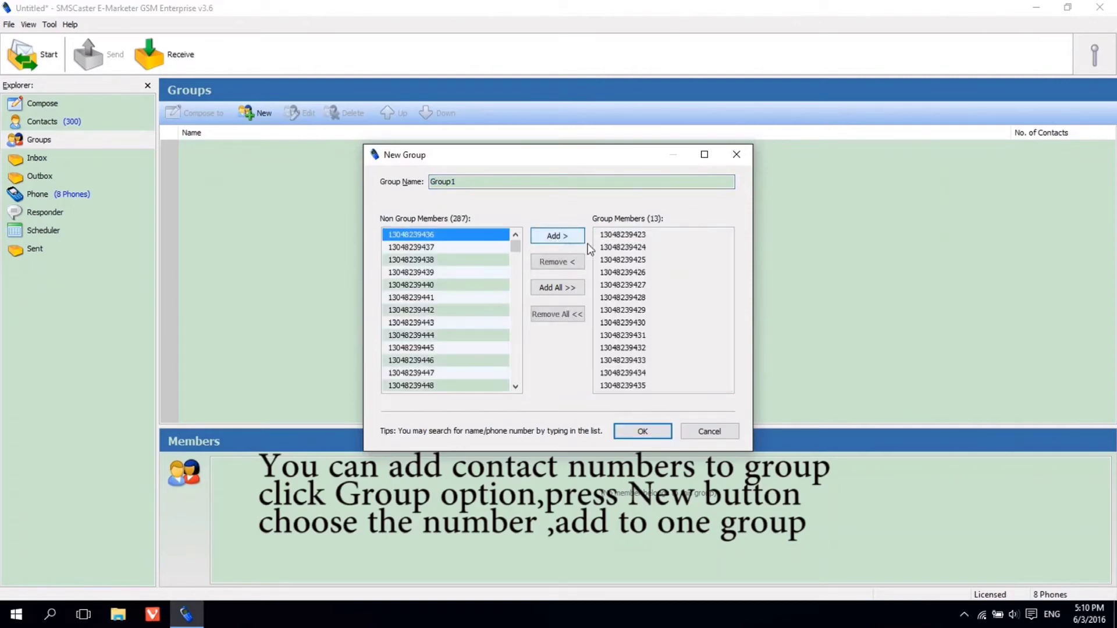
click(479, 183)
drag(469, 180, 380, 176)
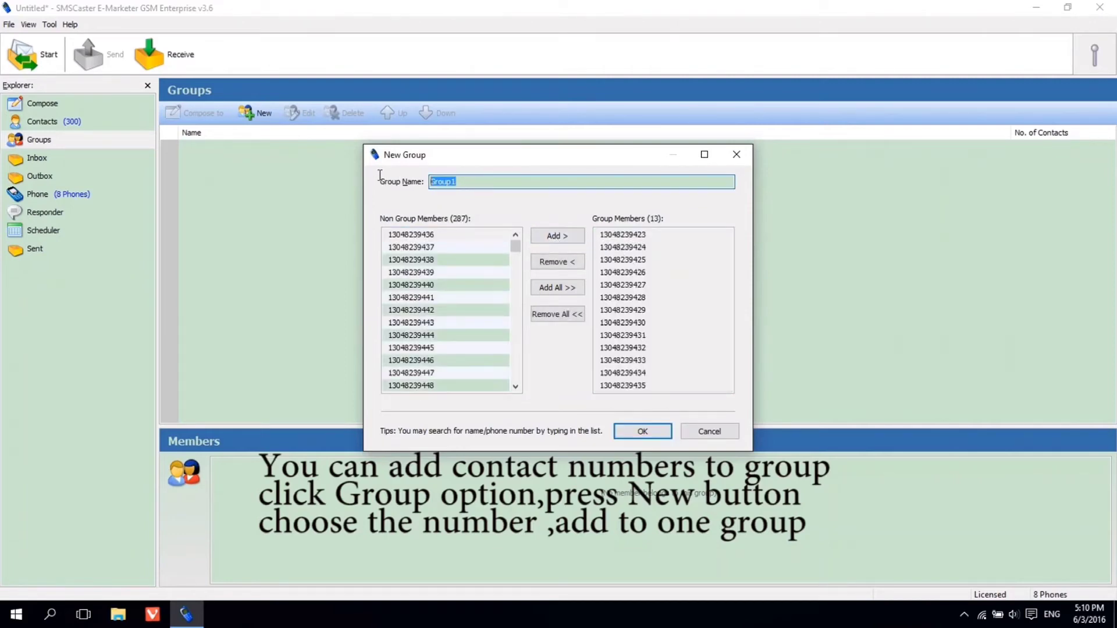
click(638, 433)
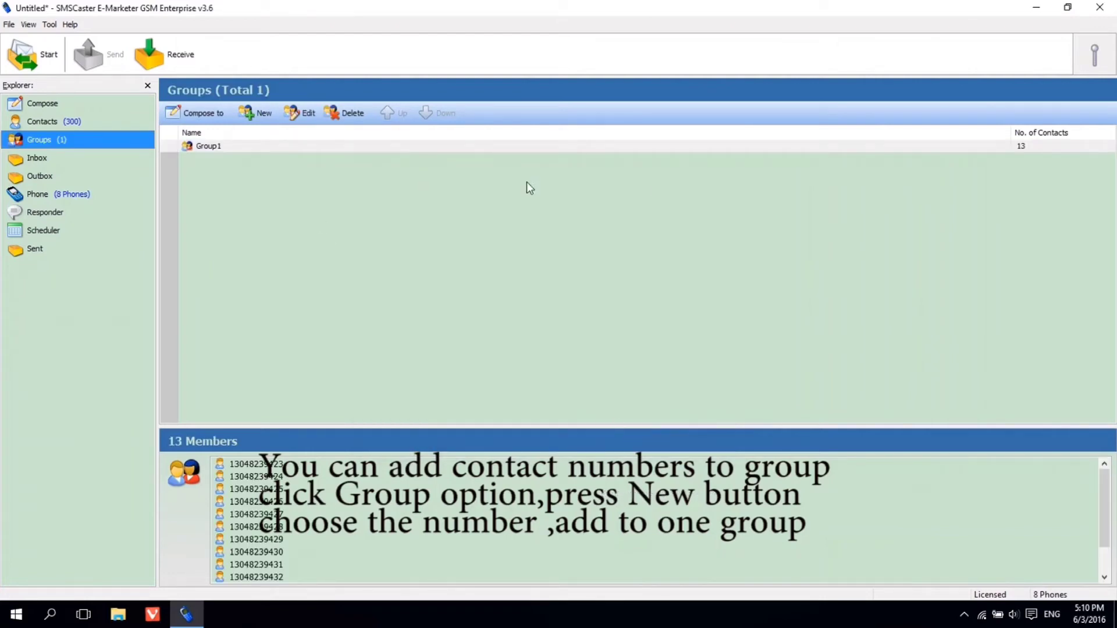
click(1028, 149)
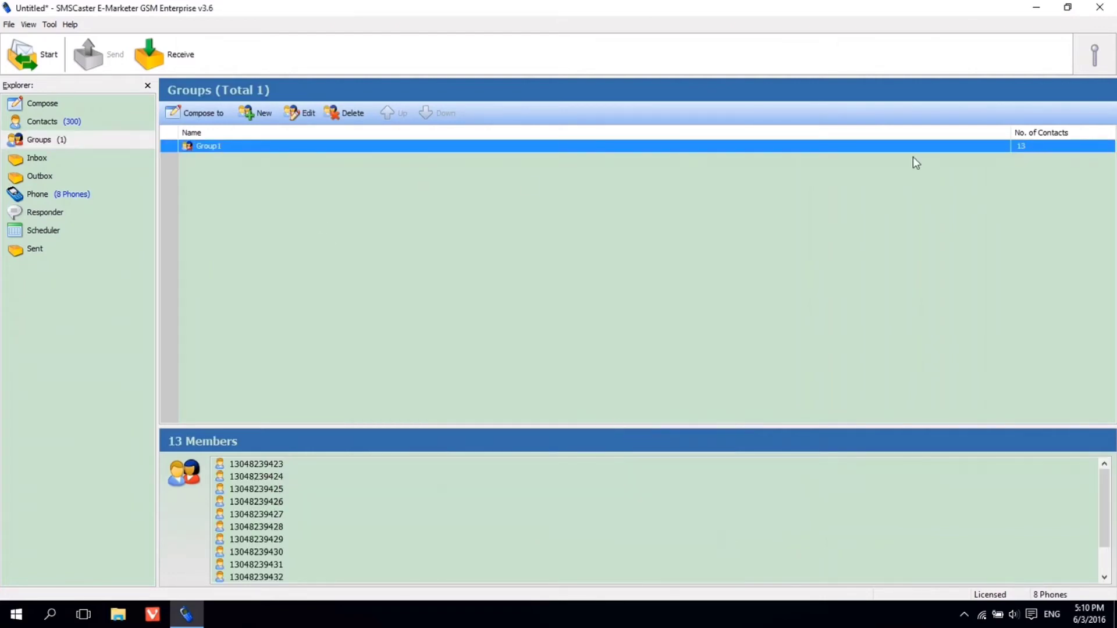
Create Group2 containing the 11 numbers ending 445 through 455
click(258, 114)
click(514, 251)
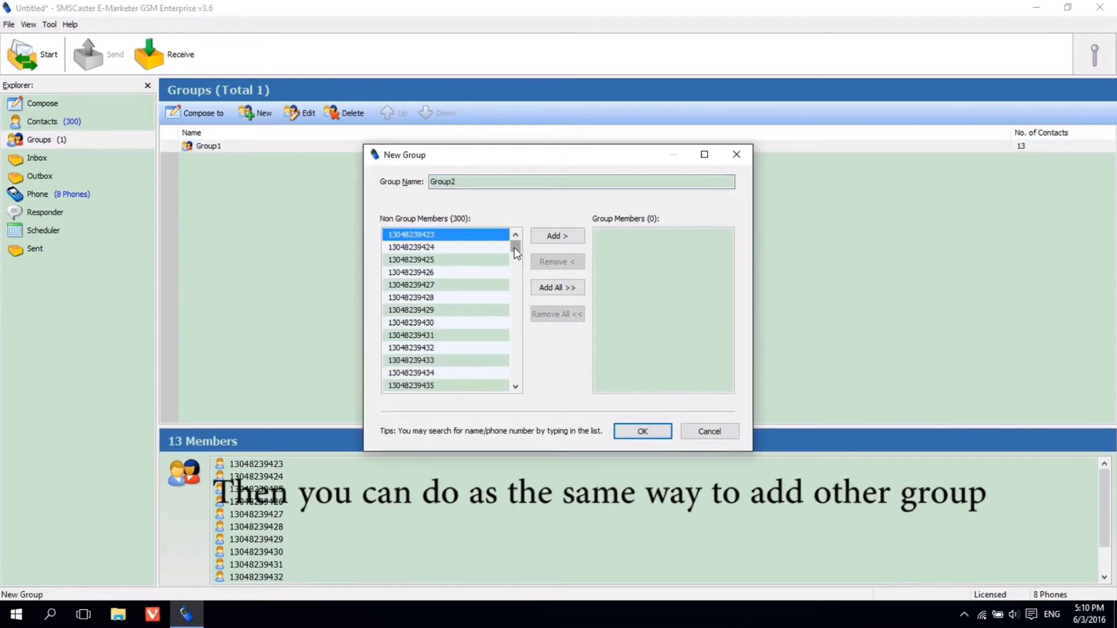
drag(515, 251, 516, 259)
click(434, 257)
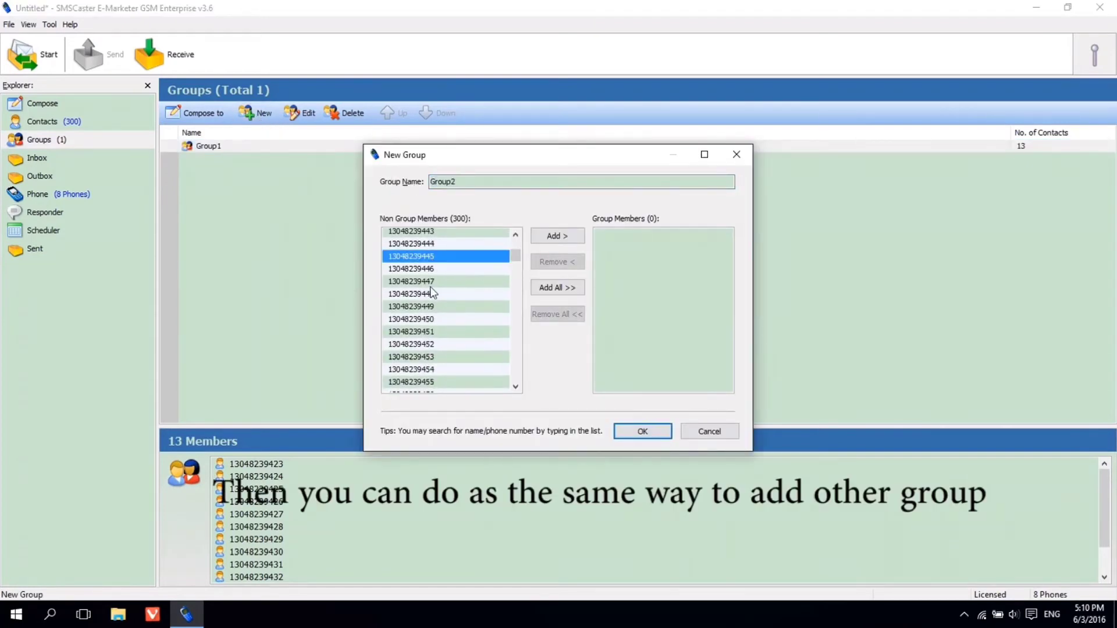
shift+click(412, 381)
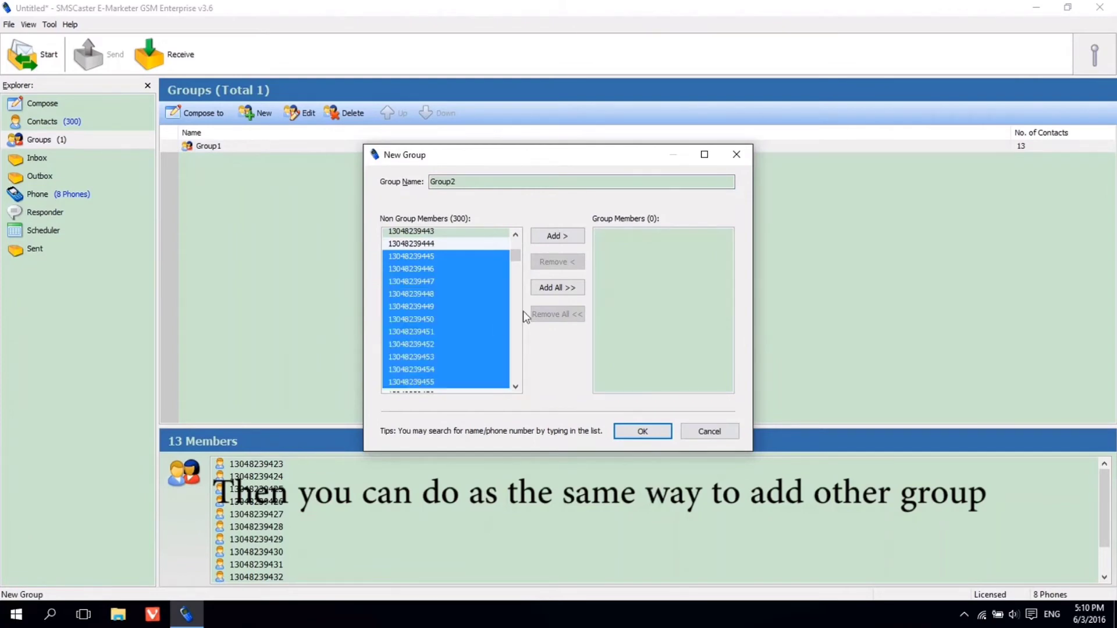
click(557, 235)
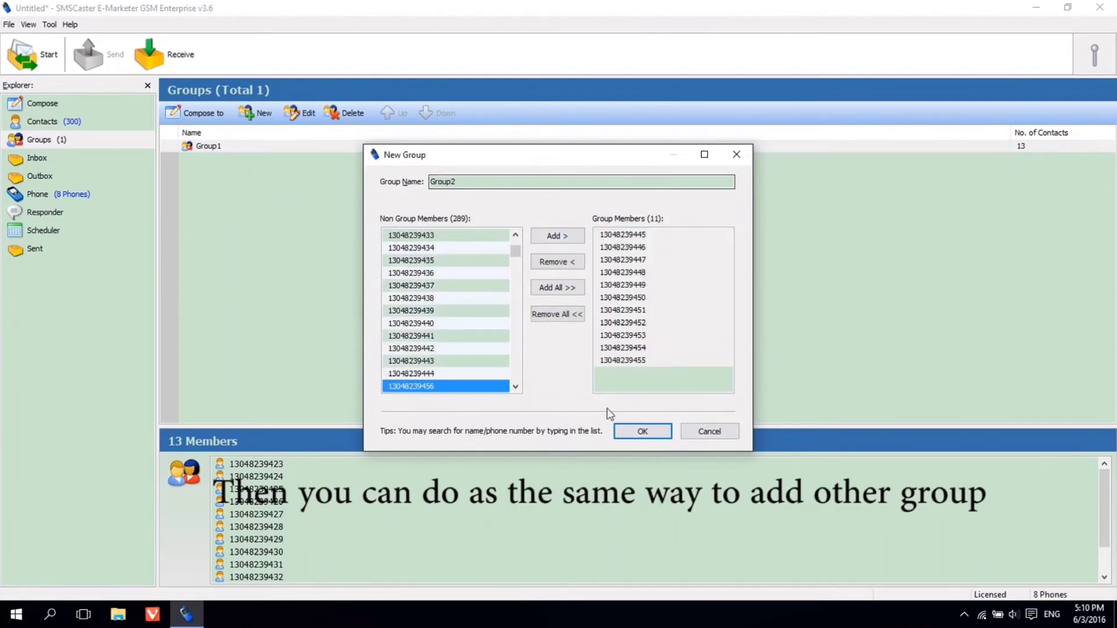
click(642, 433)
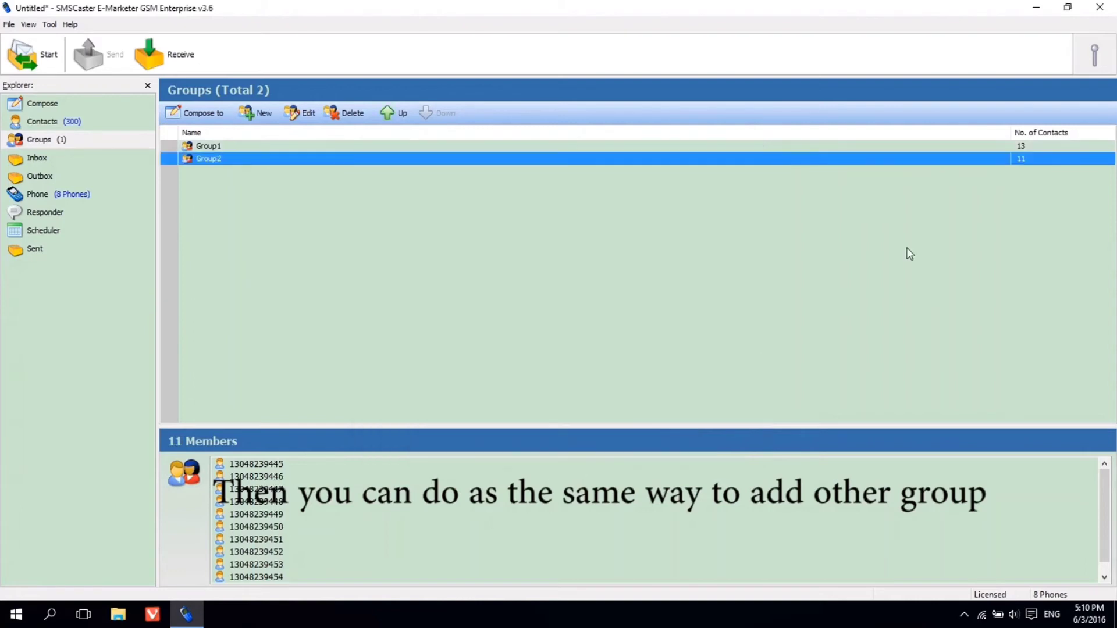
click(54, 106)
Set the draft's To Groups recipient to Group1 and show the Phone Information port list
click(1098, 184)
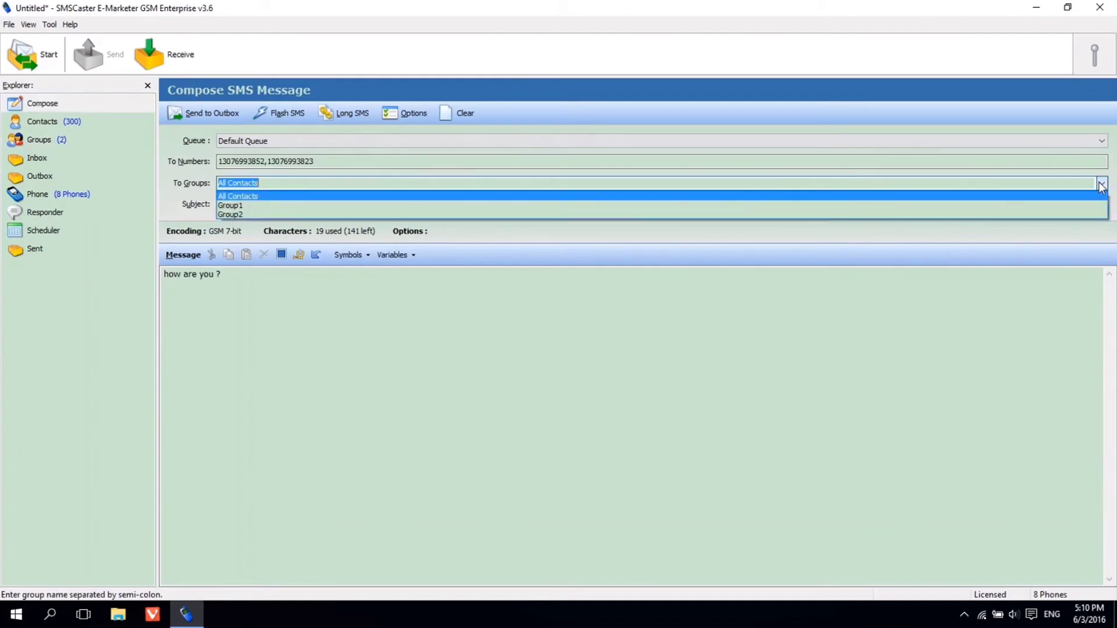
click(345, 210)
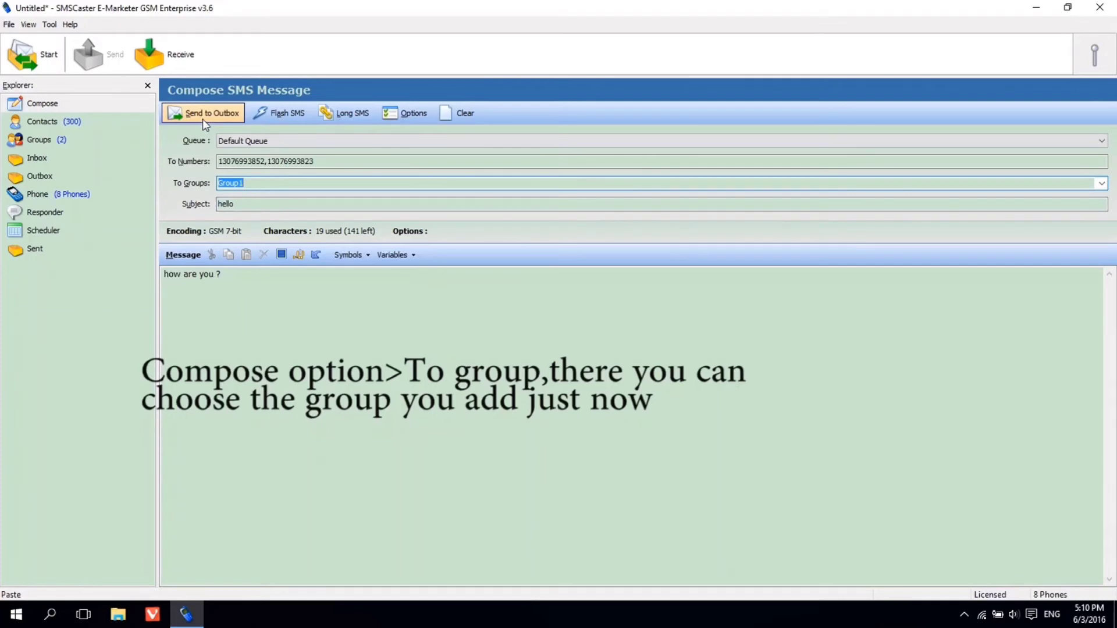
click(78, 198)
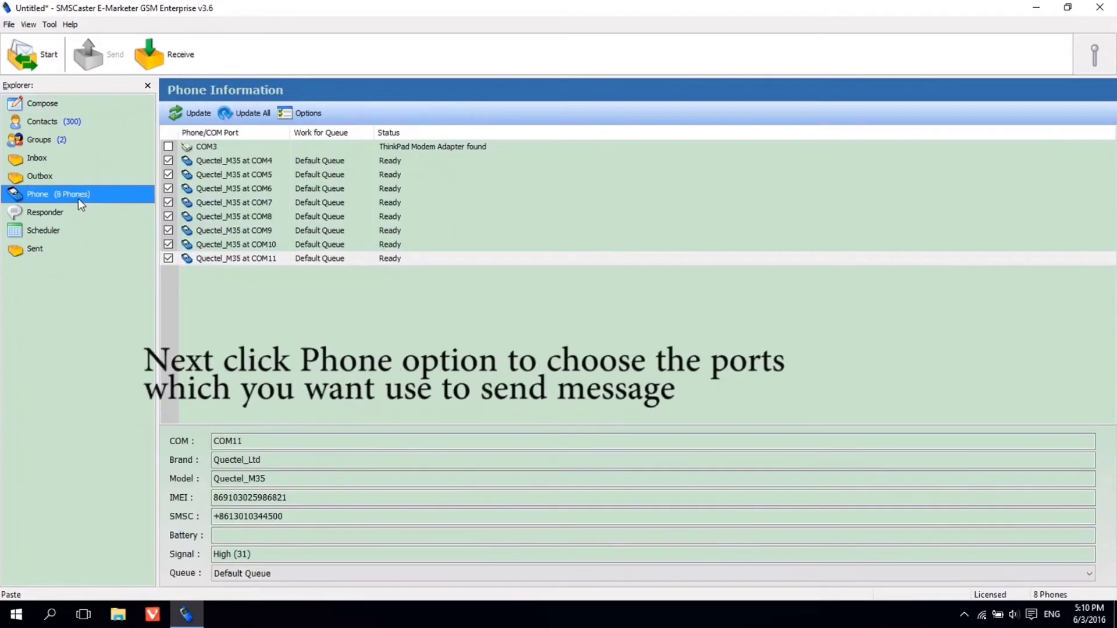
Disable all eight COM ports, re-enable only COM4, COM6 and COM8, and return to Compose
click(168, 161)
click(168, 174)
click(169, 189)
click(169, 202)
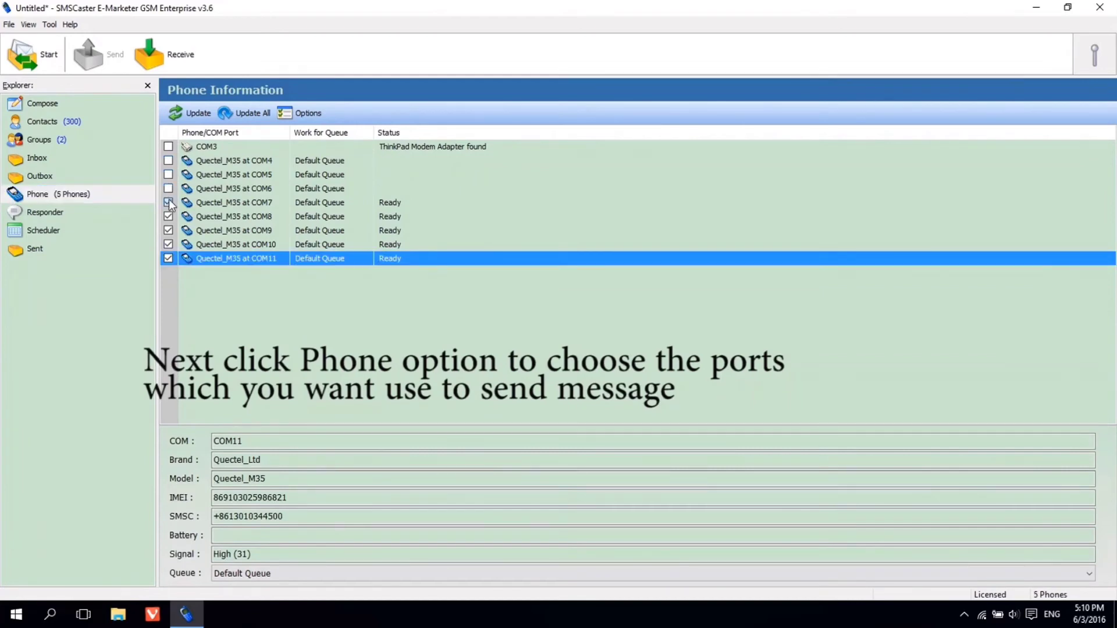
click(168, 217)
click(169, 231)
click(168, 244)
click(169, 259)
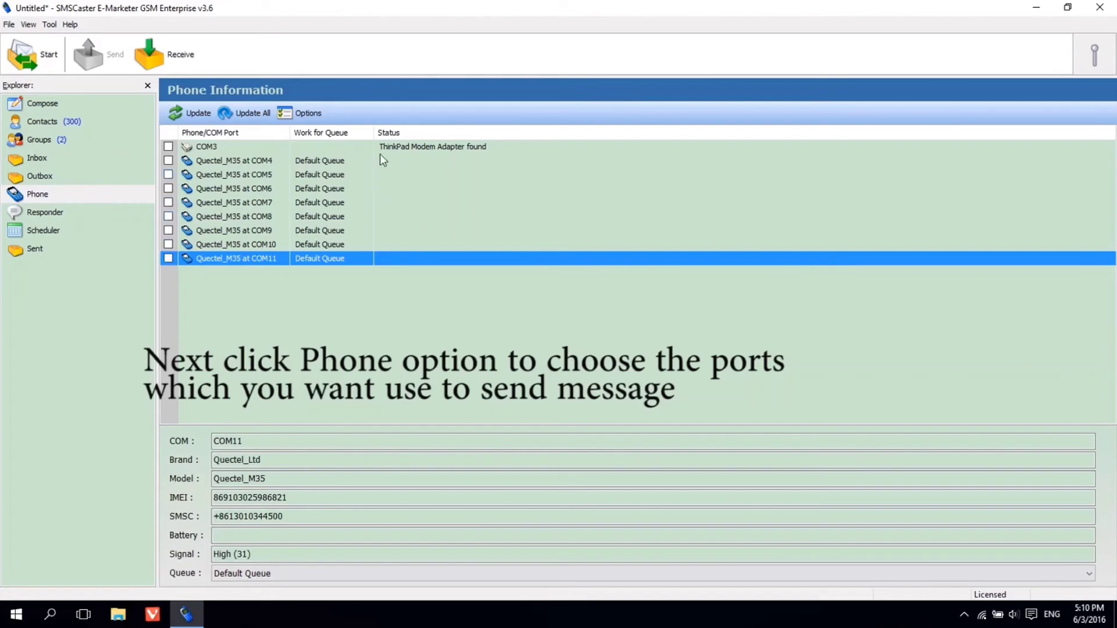
click(168, 161)
click(168, 188)
click(168, 216)
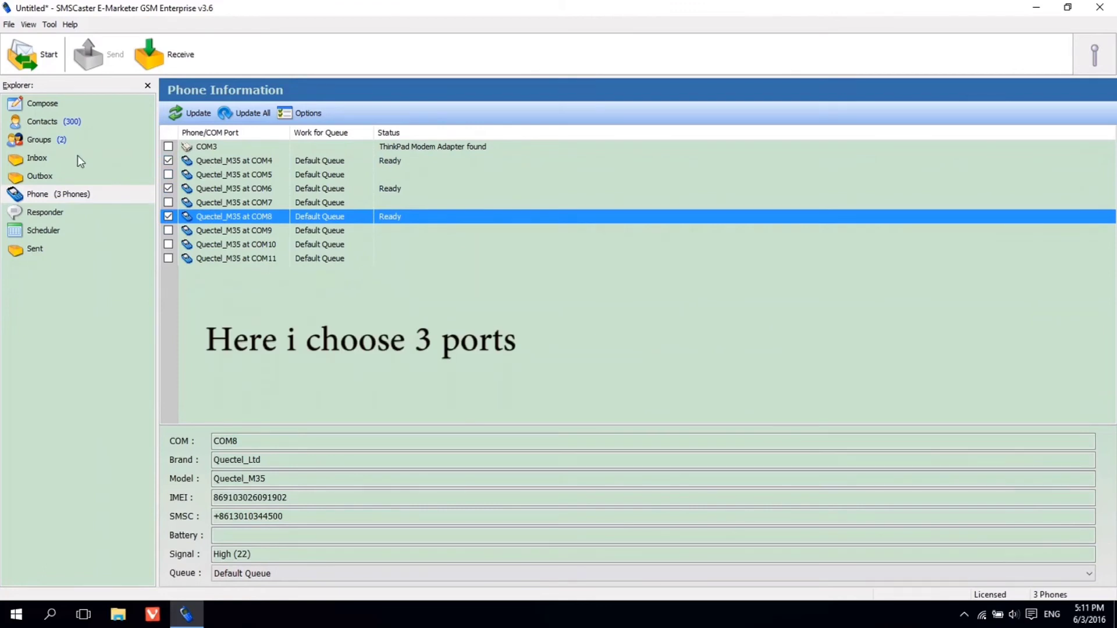
click(43, 105)
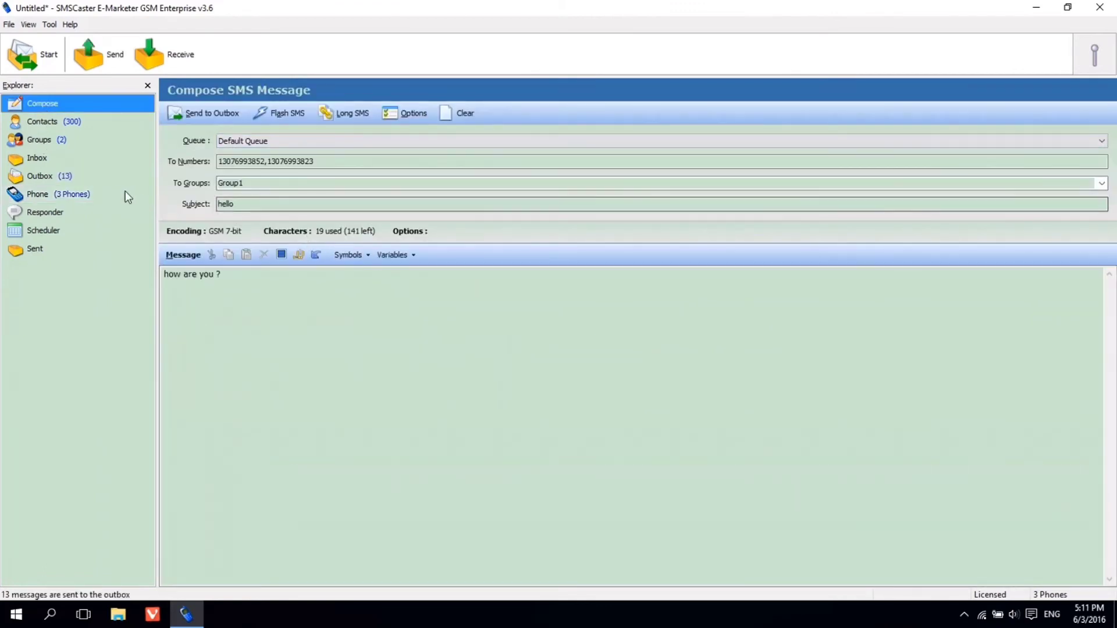
Queue the message for Group1's 13 numbers, send and restart to retry errors, then check Sent
click(68, 180)
drag(339, 170, 304, 335)
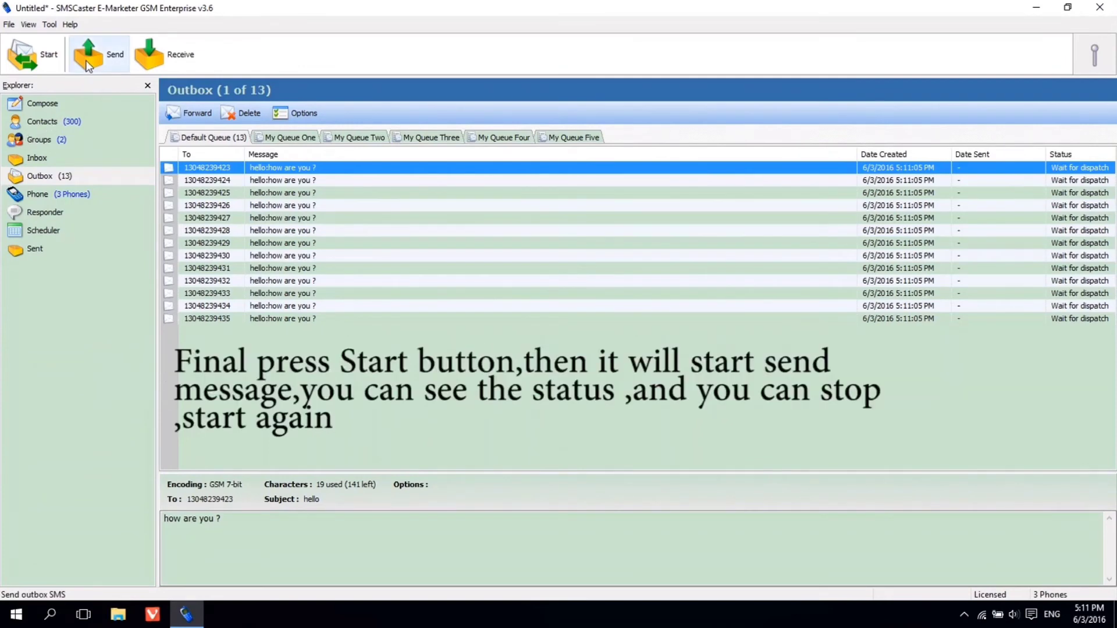
click(86, 61)
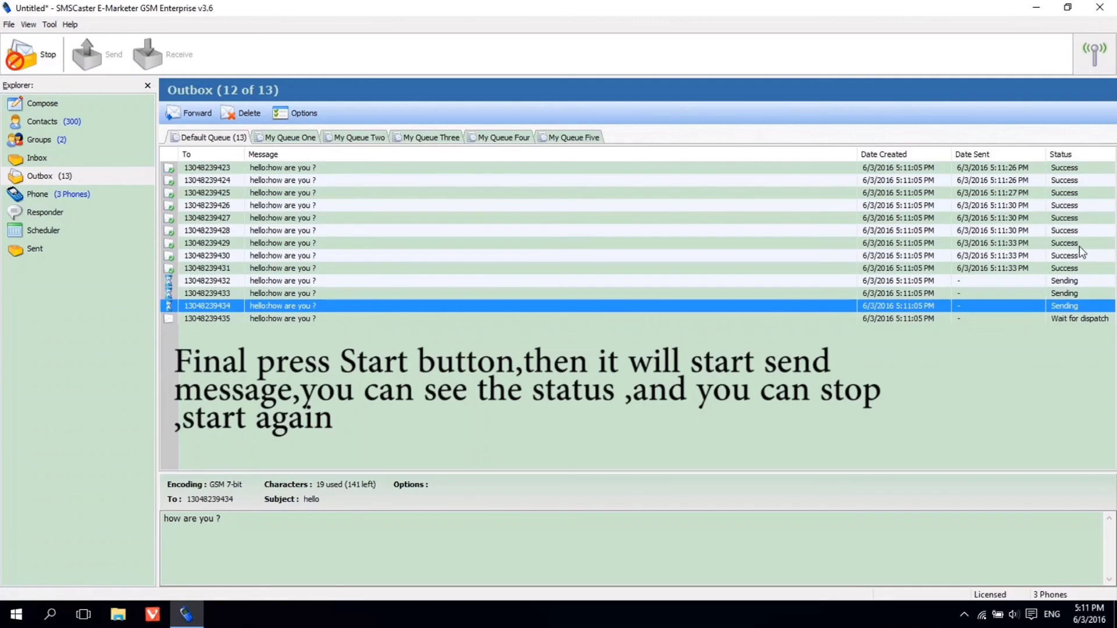
click(18, 61)
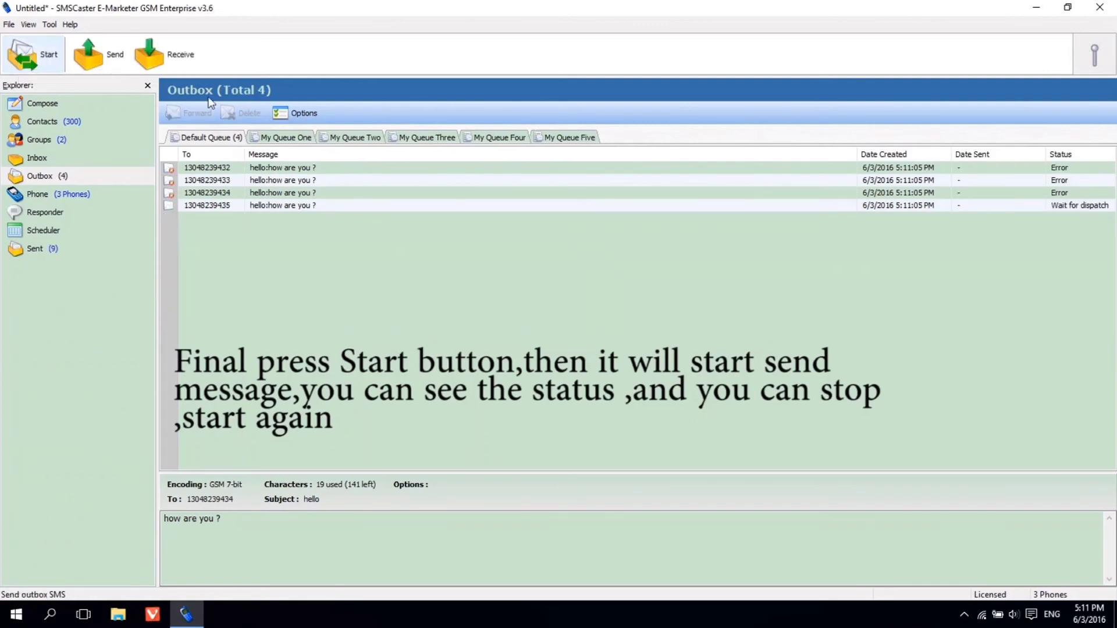
click(110, 65)
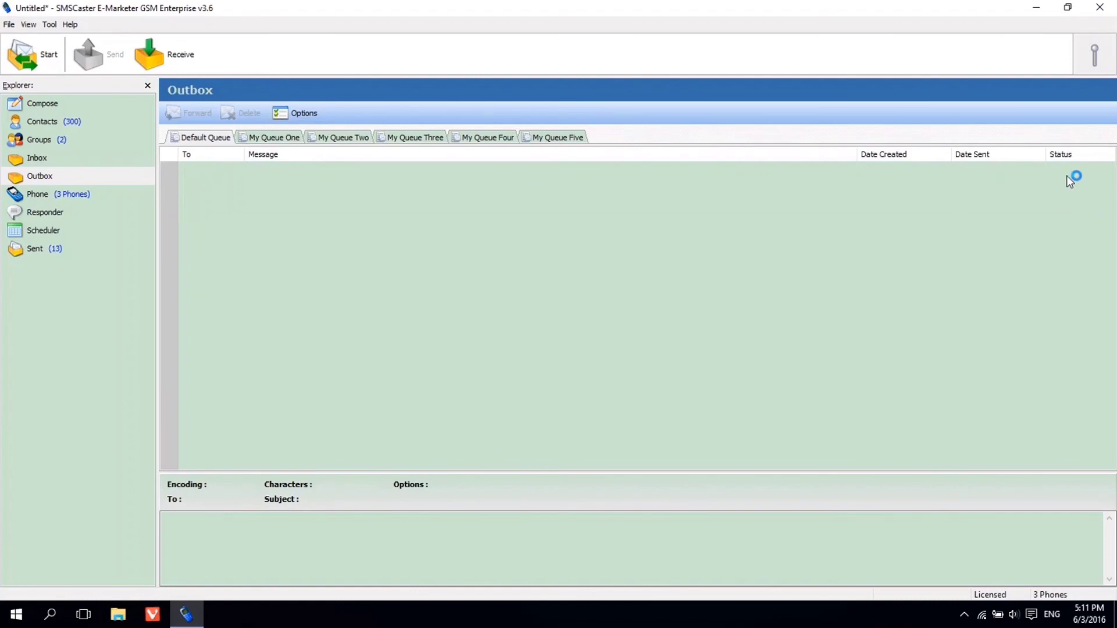
click(40, 247)
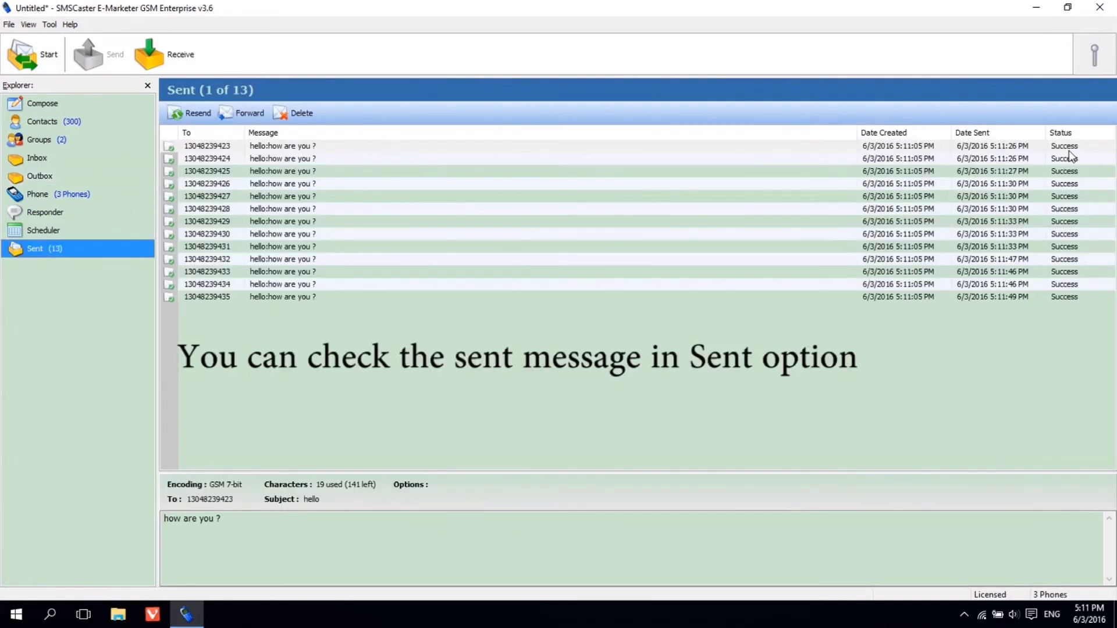
click(1072, 148)
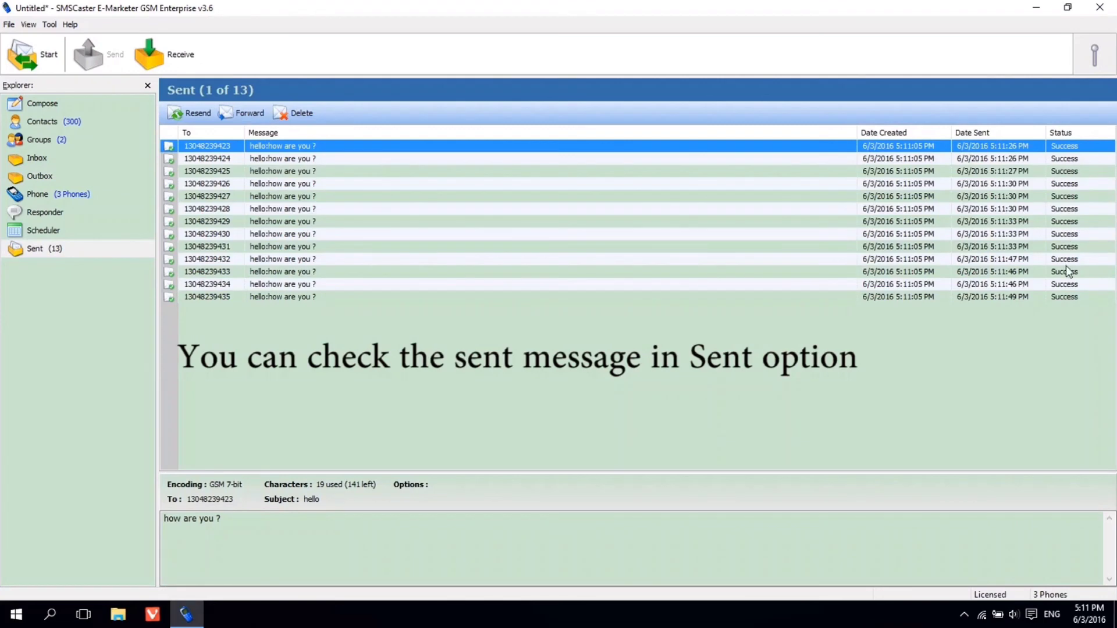